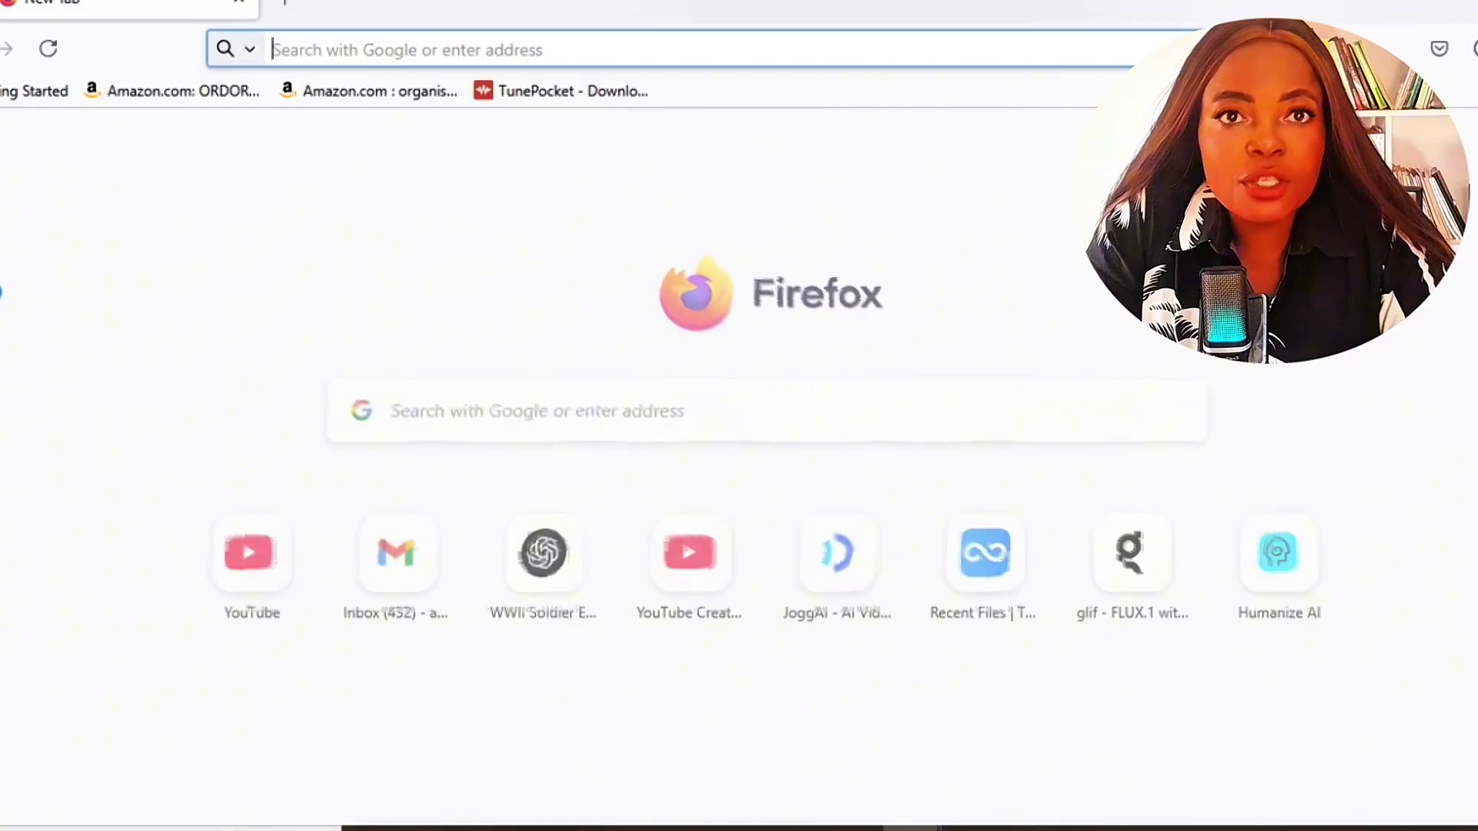
- Load chatgpt.com from the ChatGPT shortcut tile on Firefox's new tab page
left_click(561, 556)
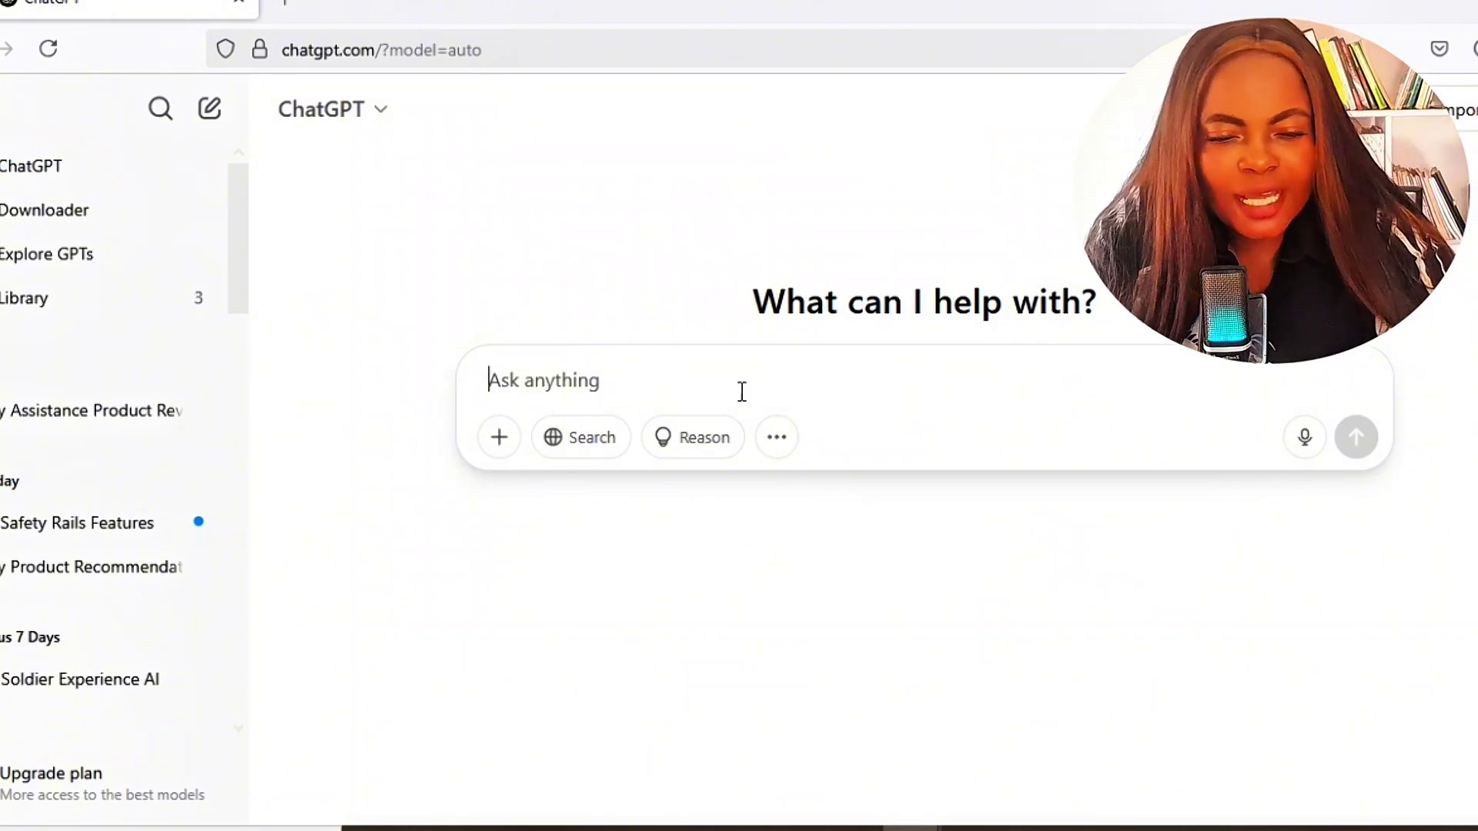
- Paste the prepared cartoon Nigerian-president action-toy prompt into the Ask anything box and review it
right_click(587, 390)
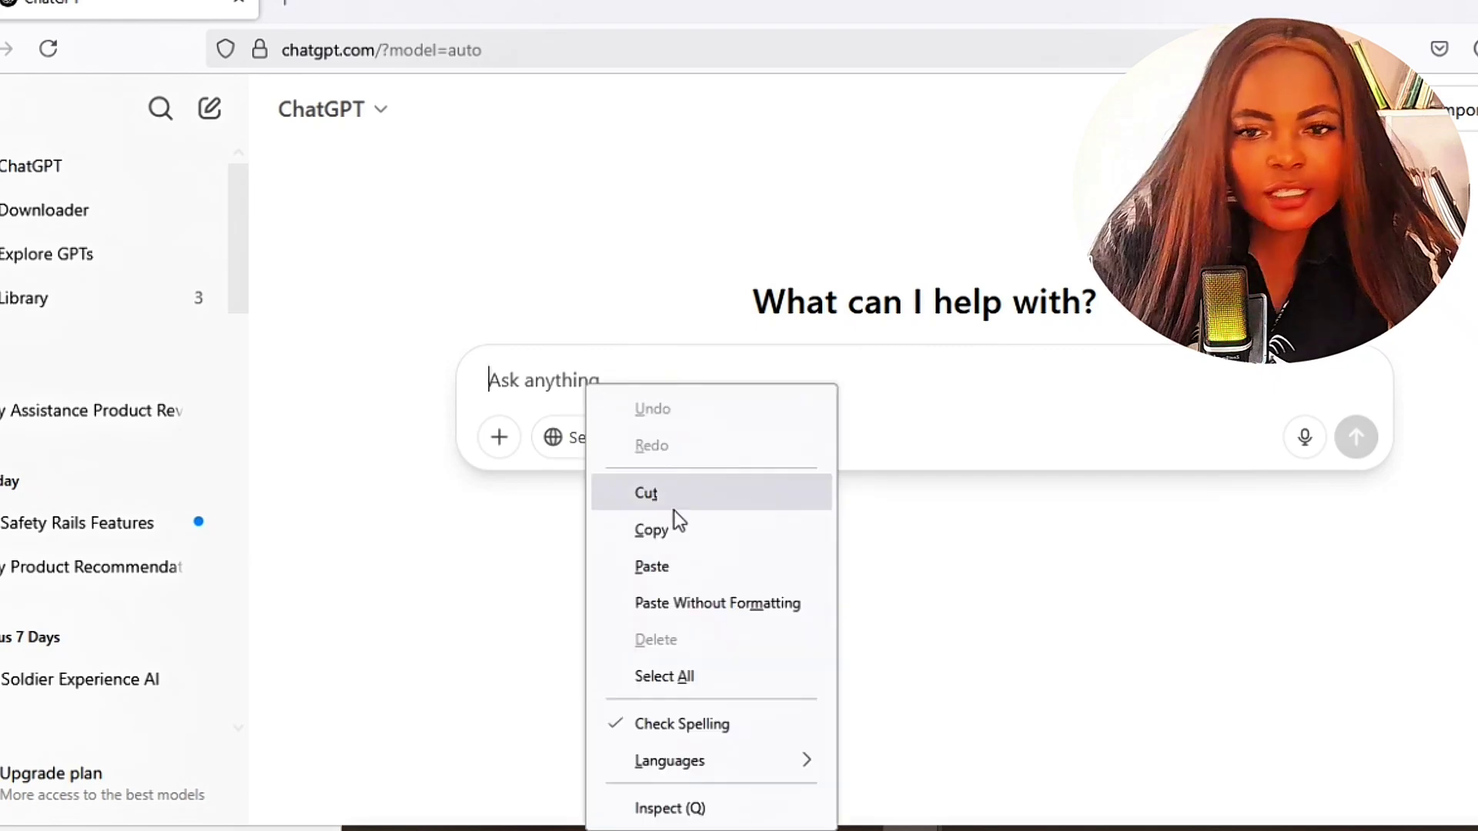
left_click(685, 570)
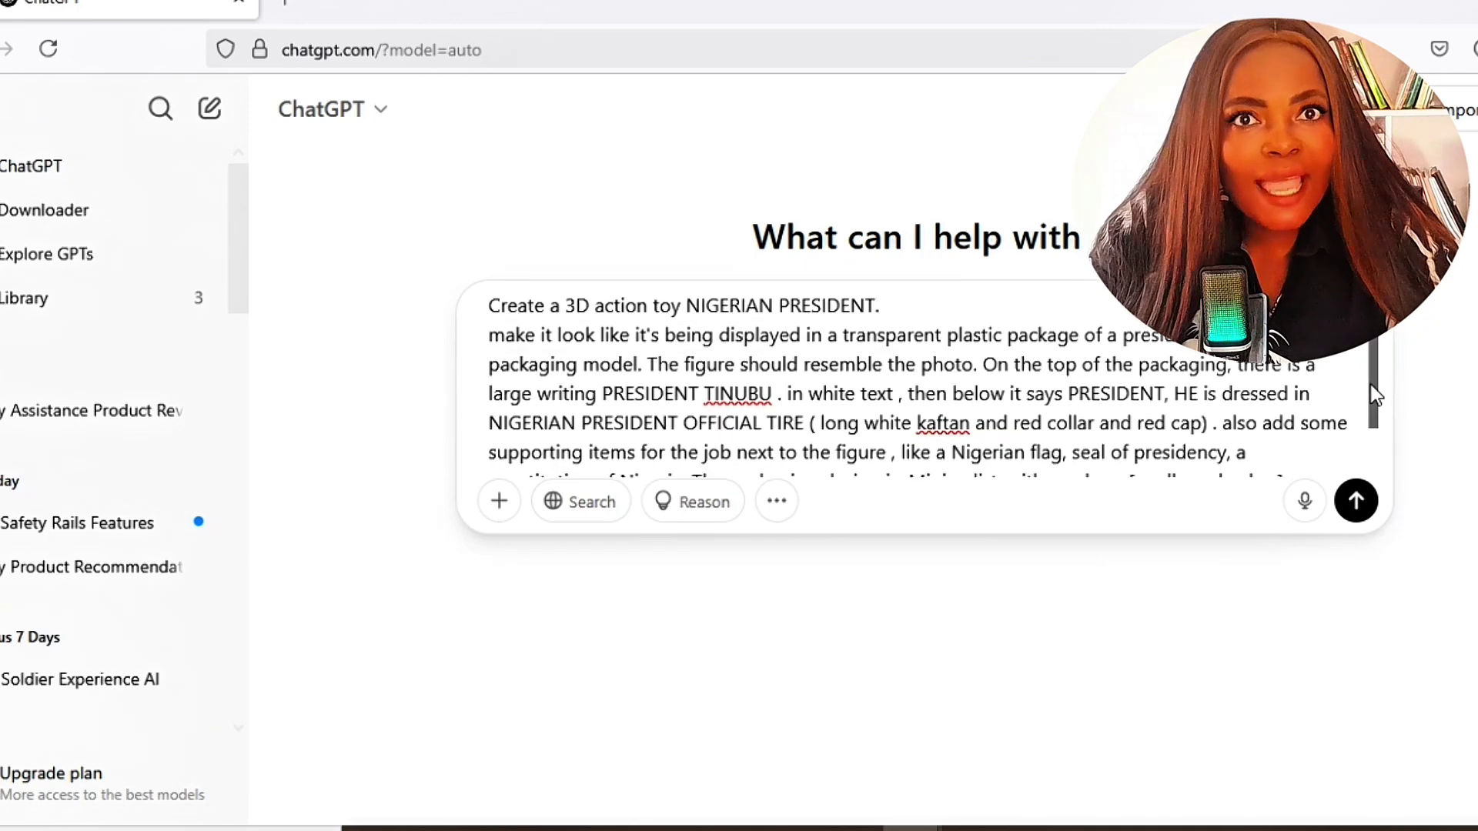
left_click_drag(1376, 385, 1379, 453)
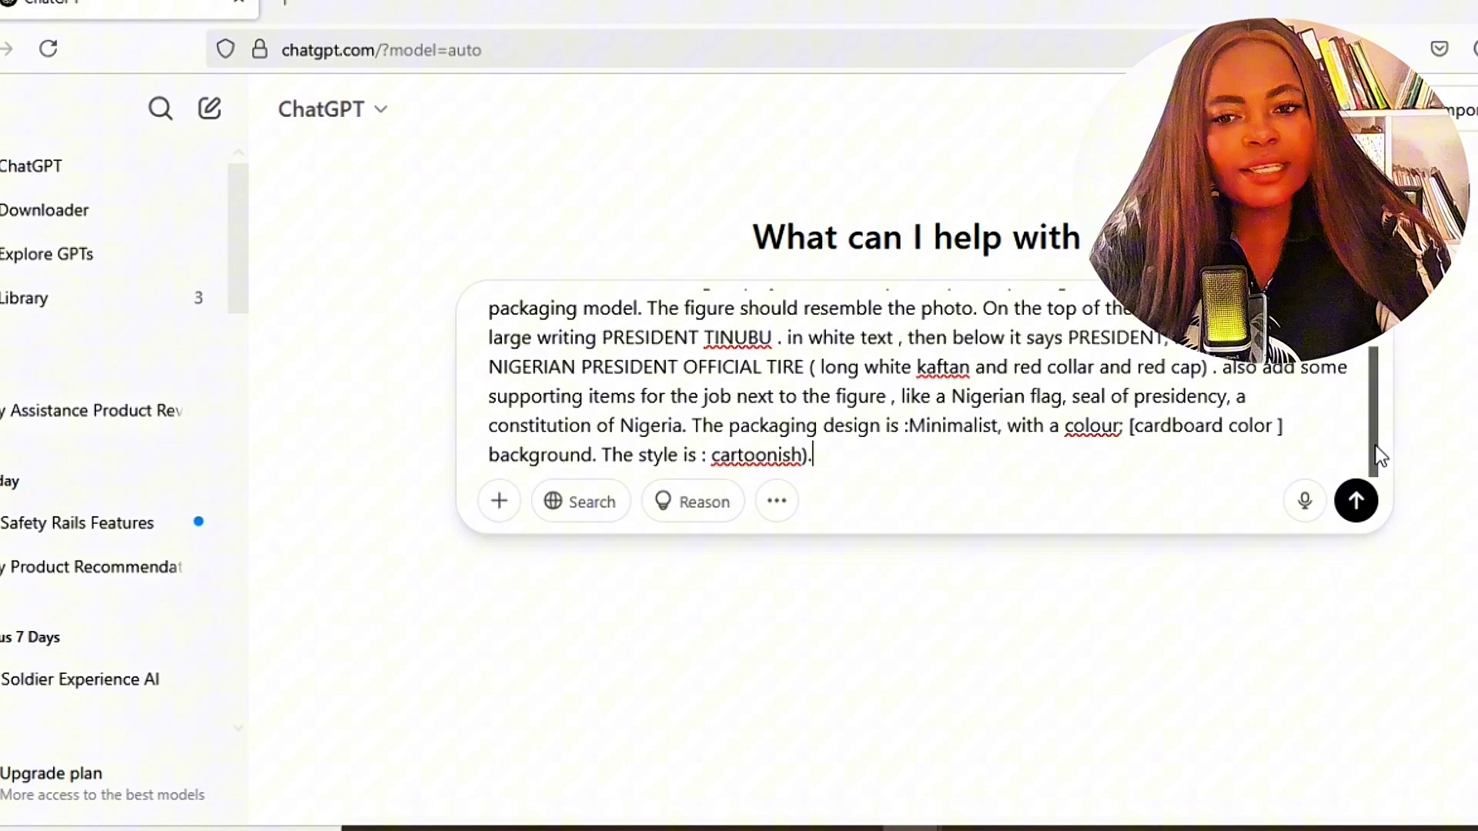
left_click_drag(1376, 439, 1366, 387)
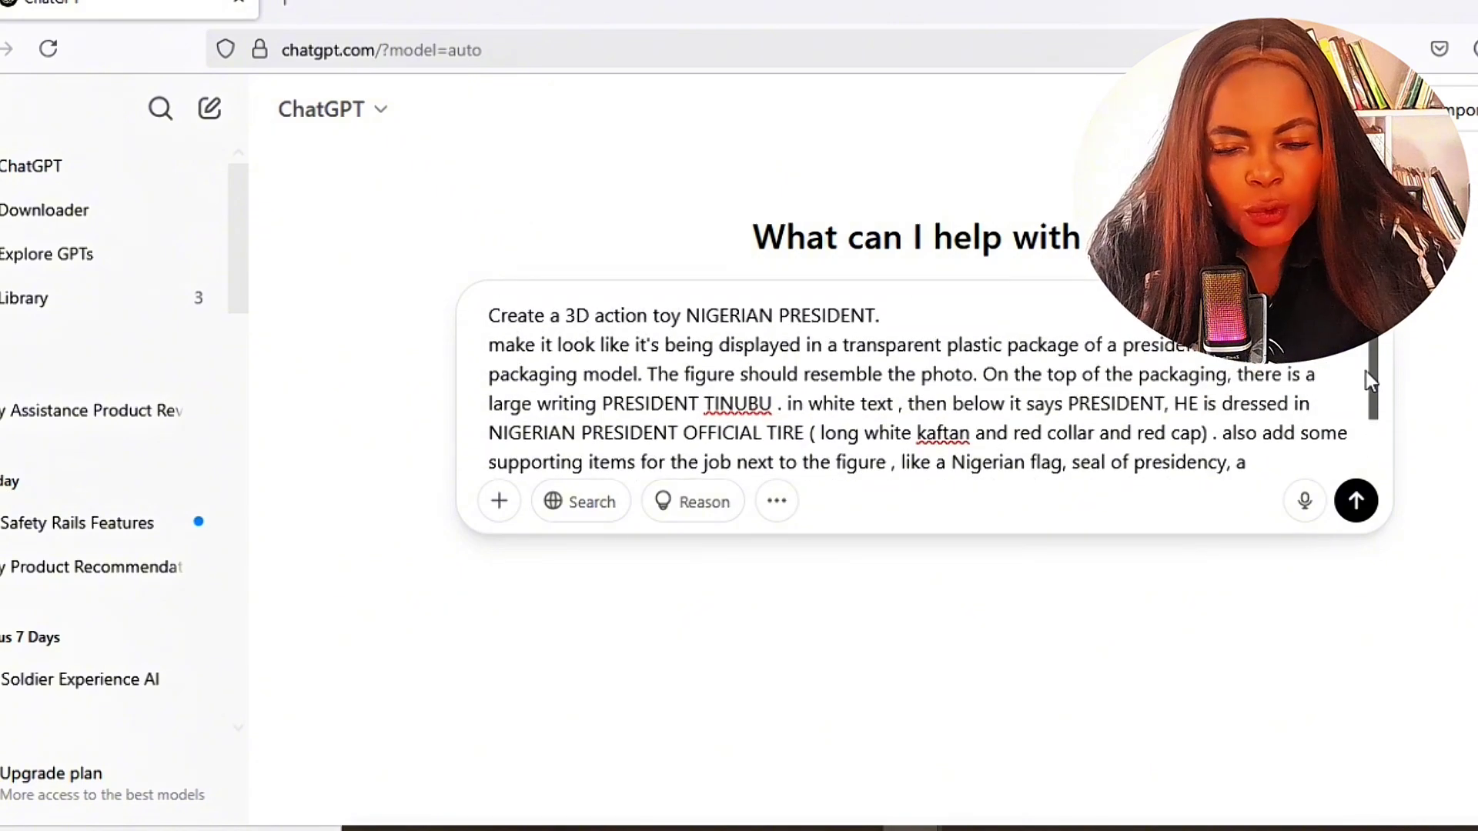
scroll(979, 462, "down", 2)
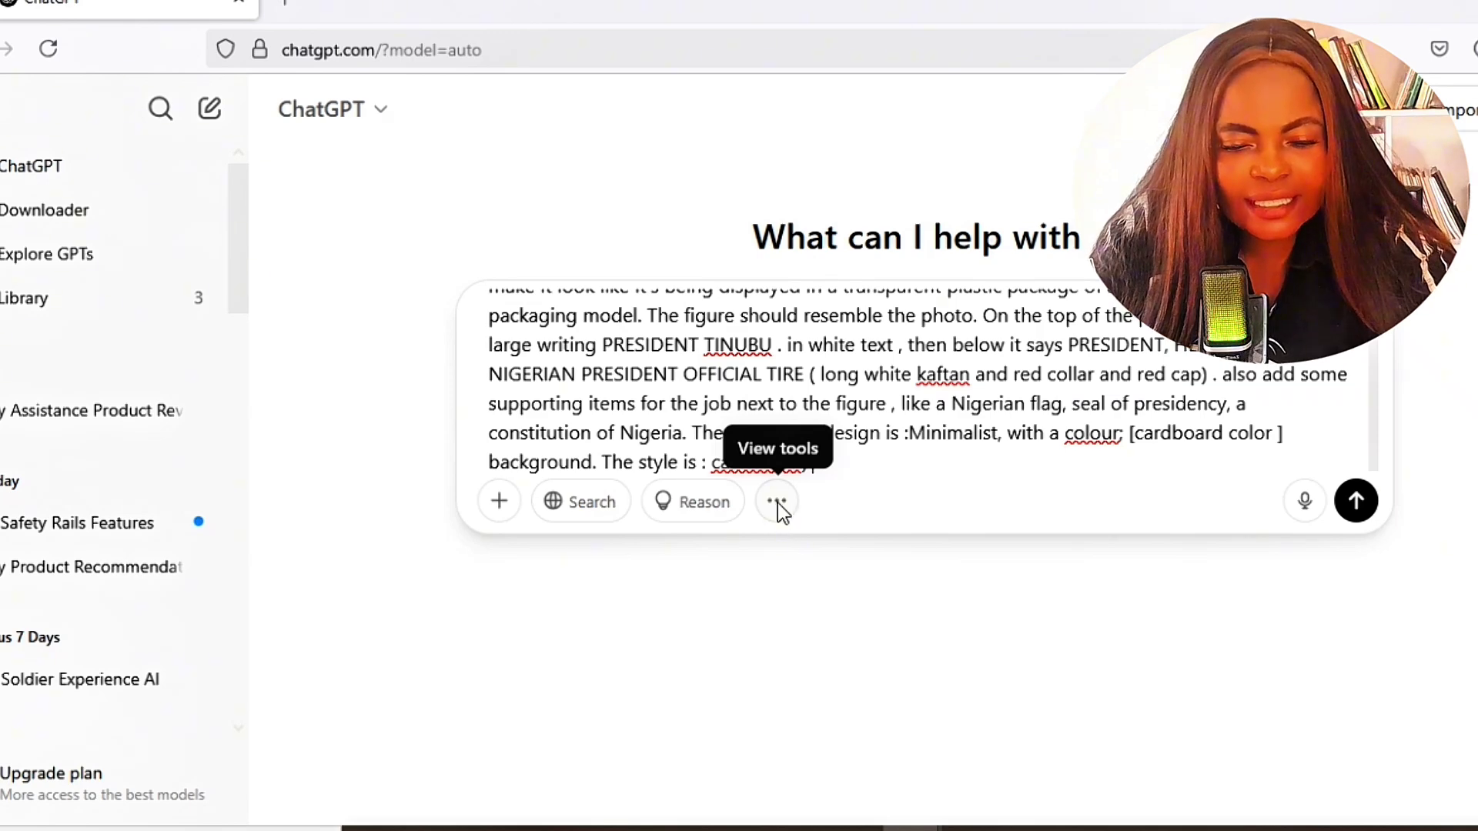
left_click(777, 505)
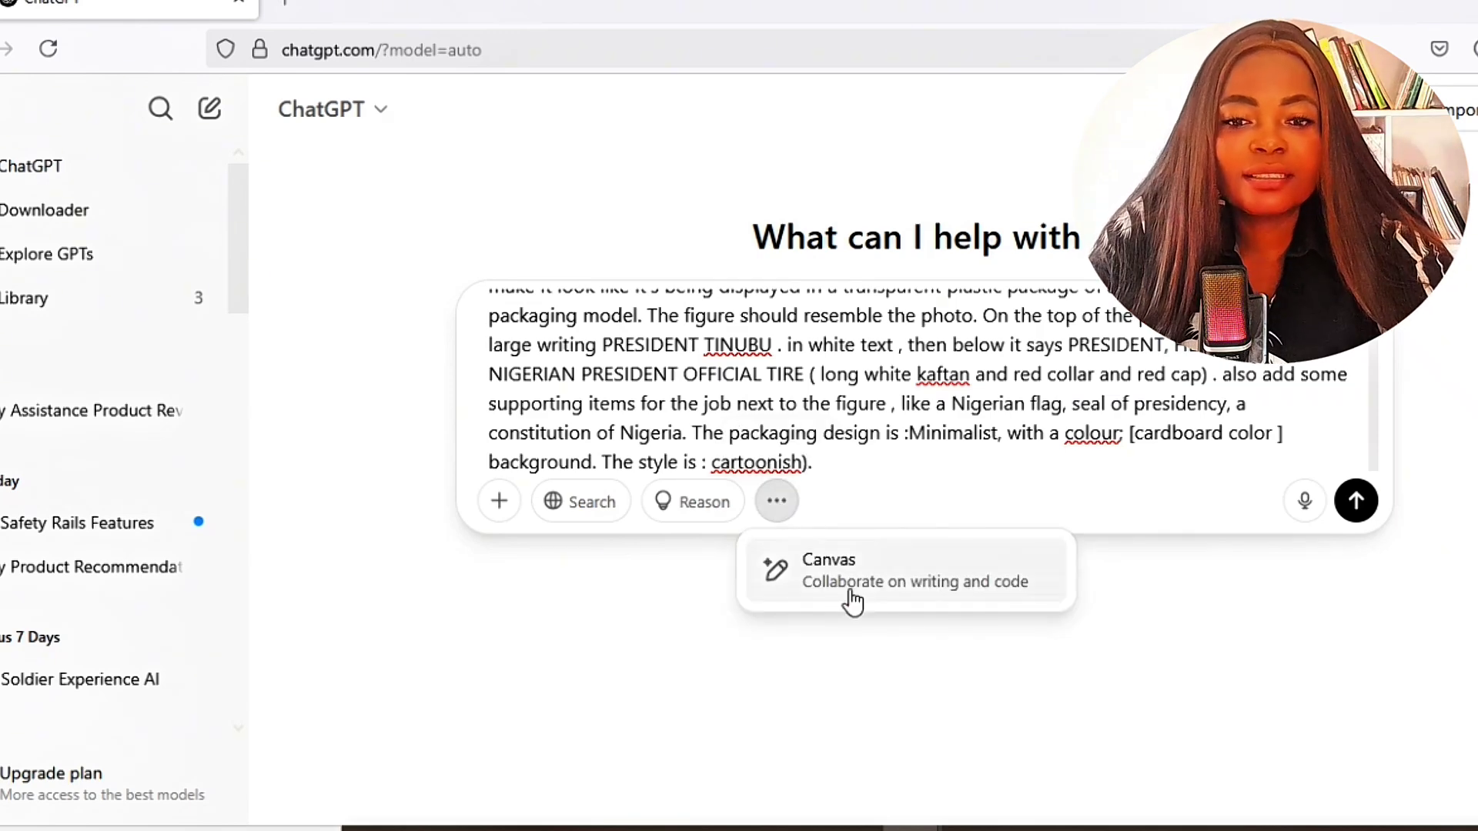
key("Escape")
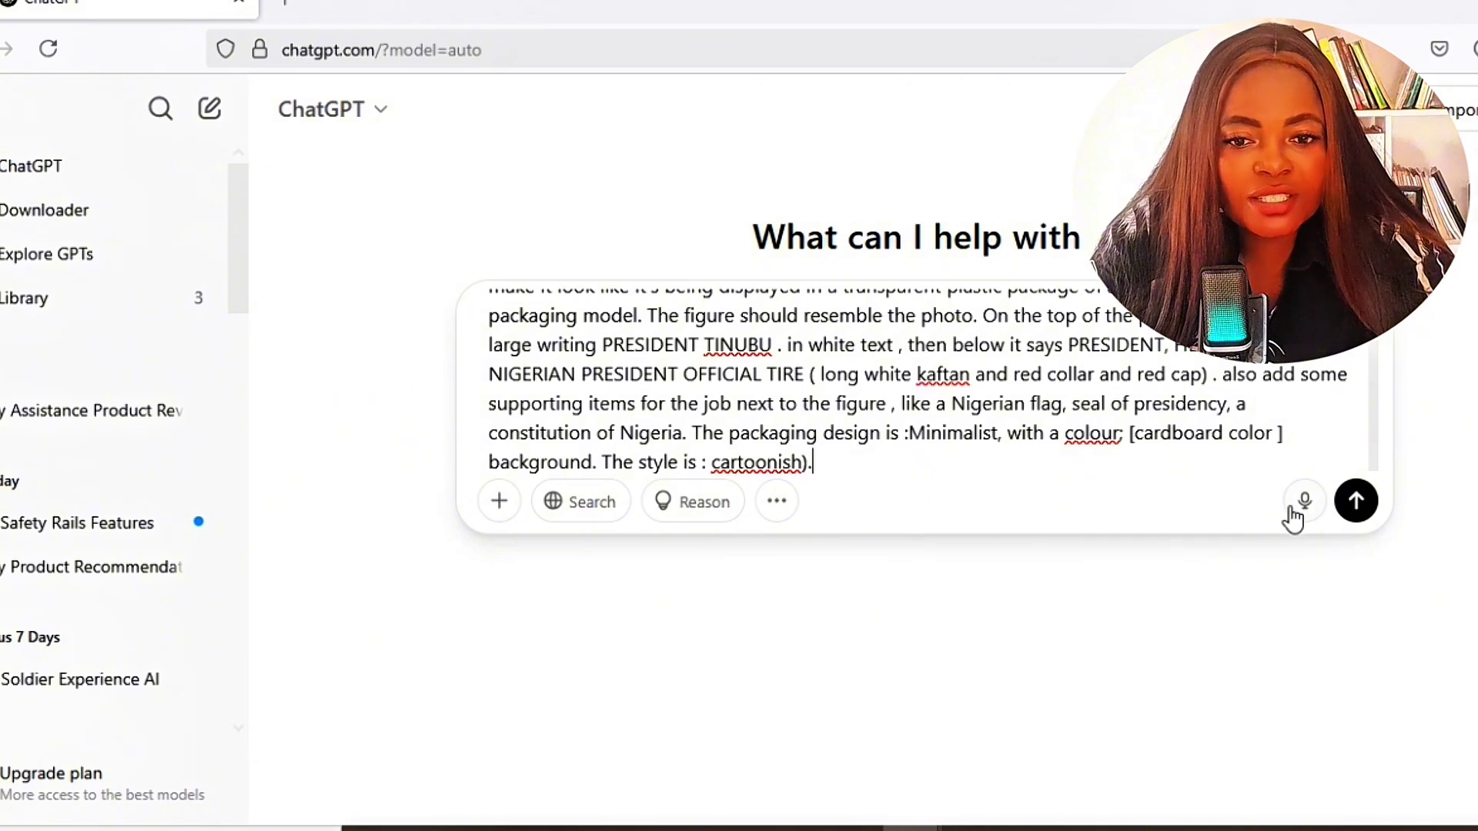
scroll(1374, 430, "down", 1)
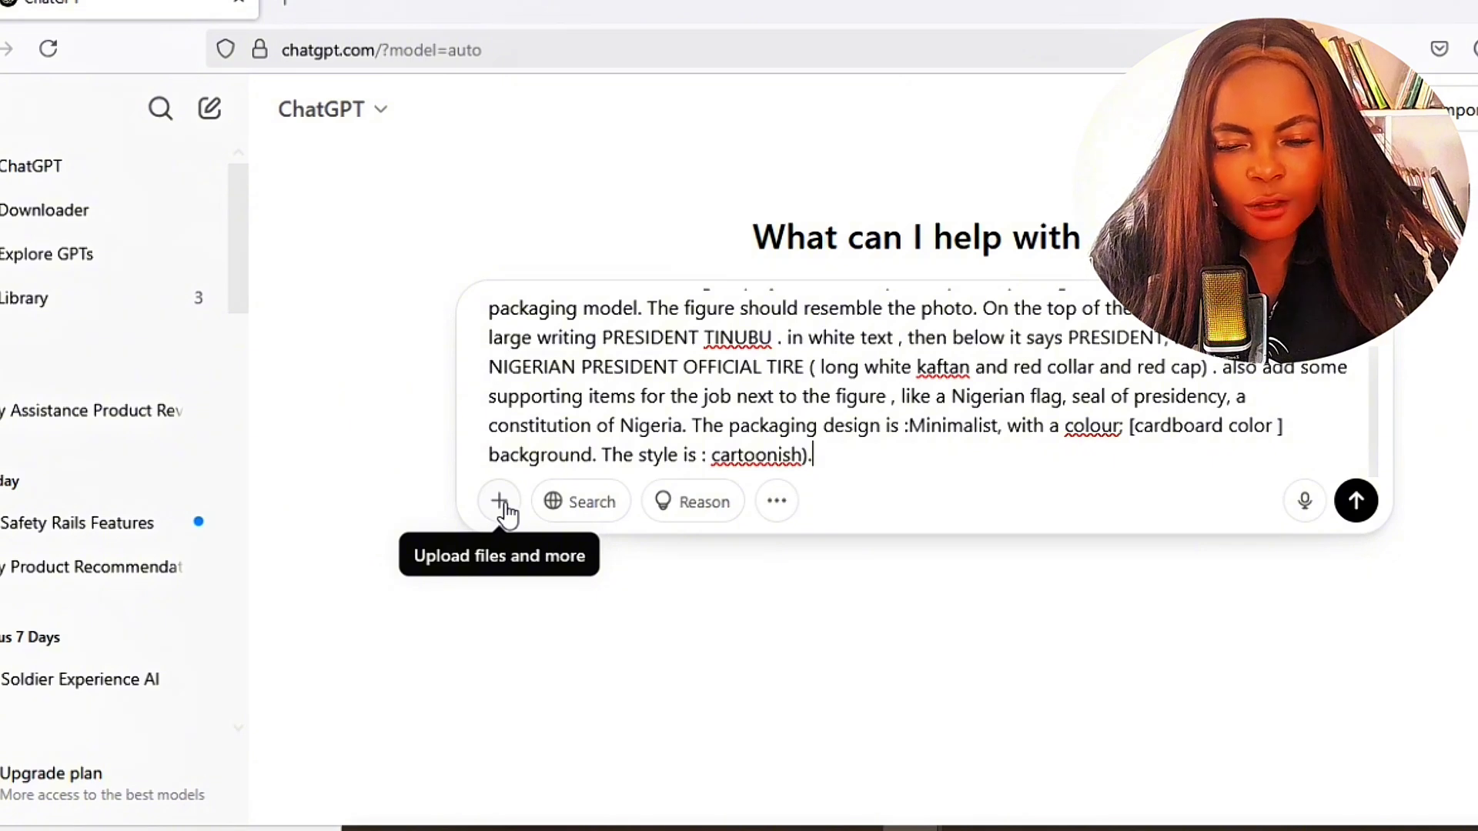
- Attach a photo from the computer to the president-toy prompt for submission
left_click(498, 502)
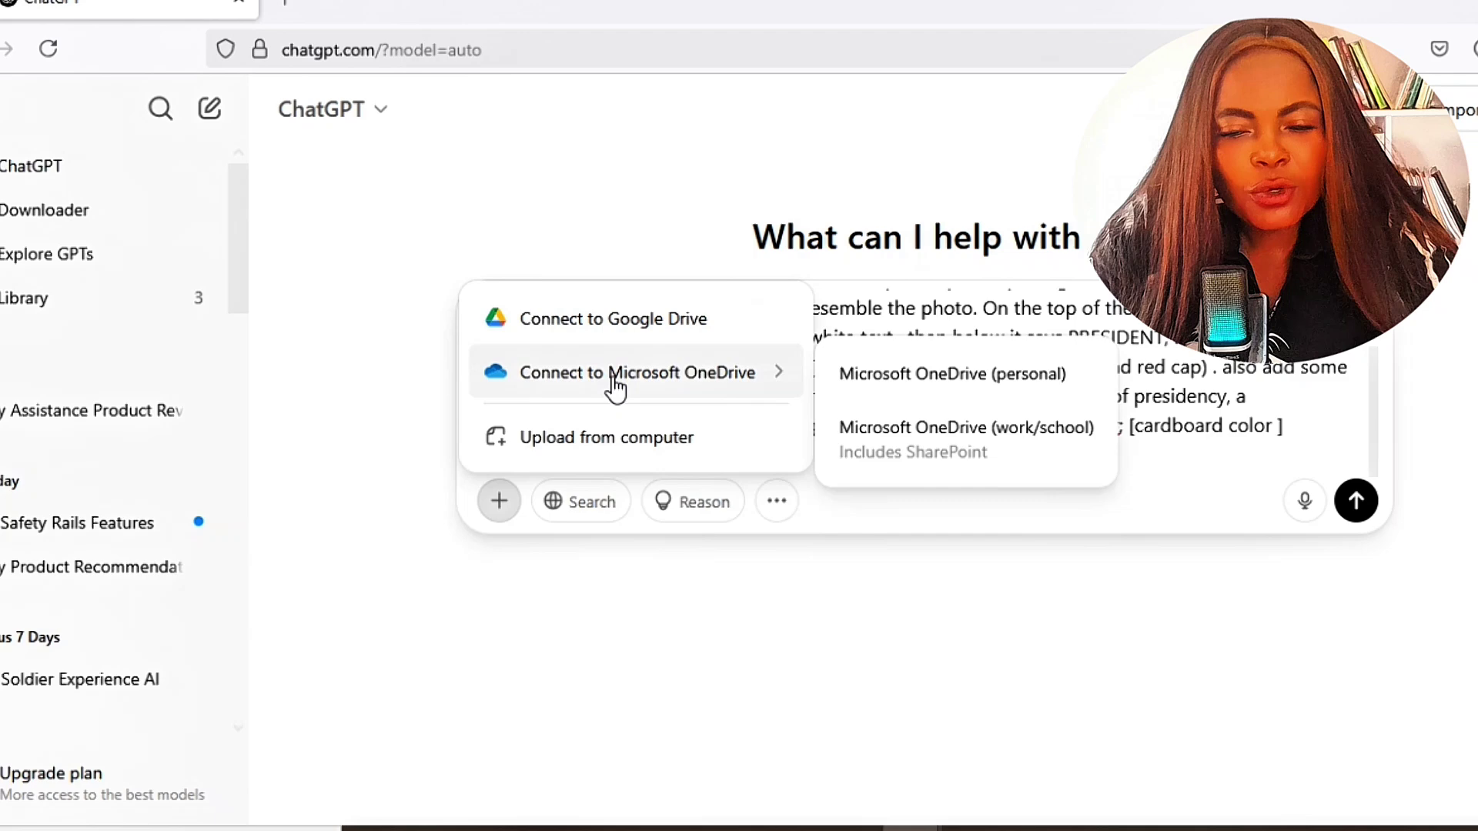
left_click(622, 439)
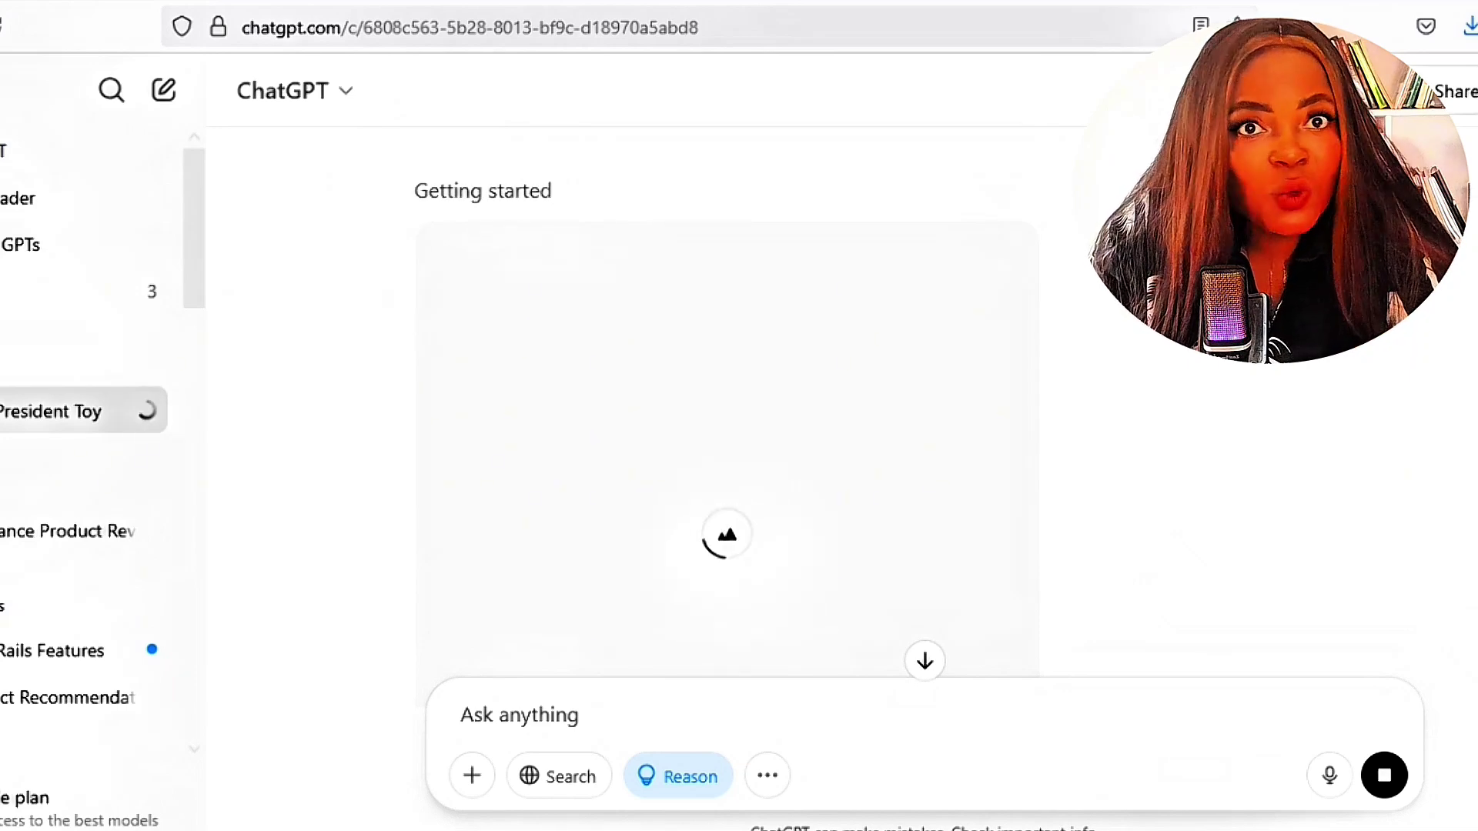
- Look over the finished Tinubu blister-pack figure image and its caption
left_click(1274, 830)
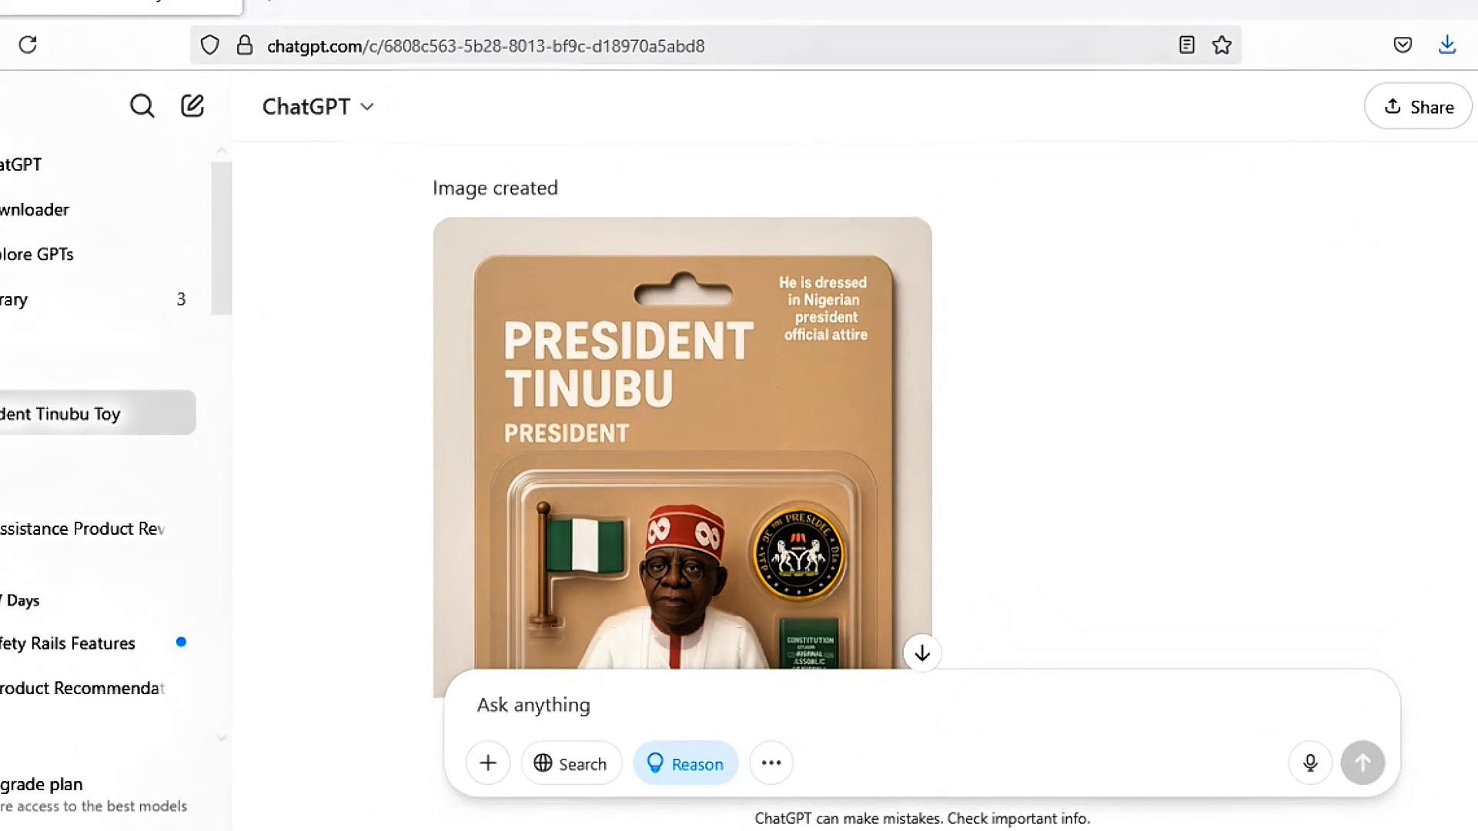
scroll(683, 408, "down", 3)
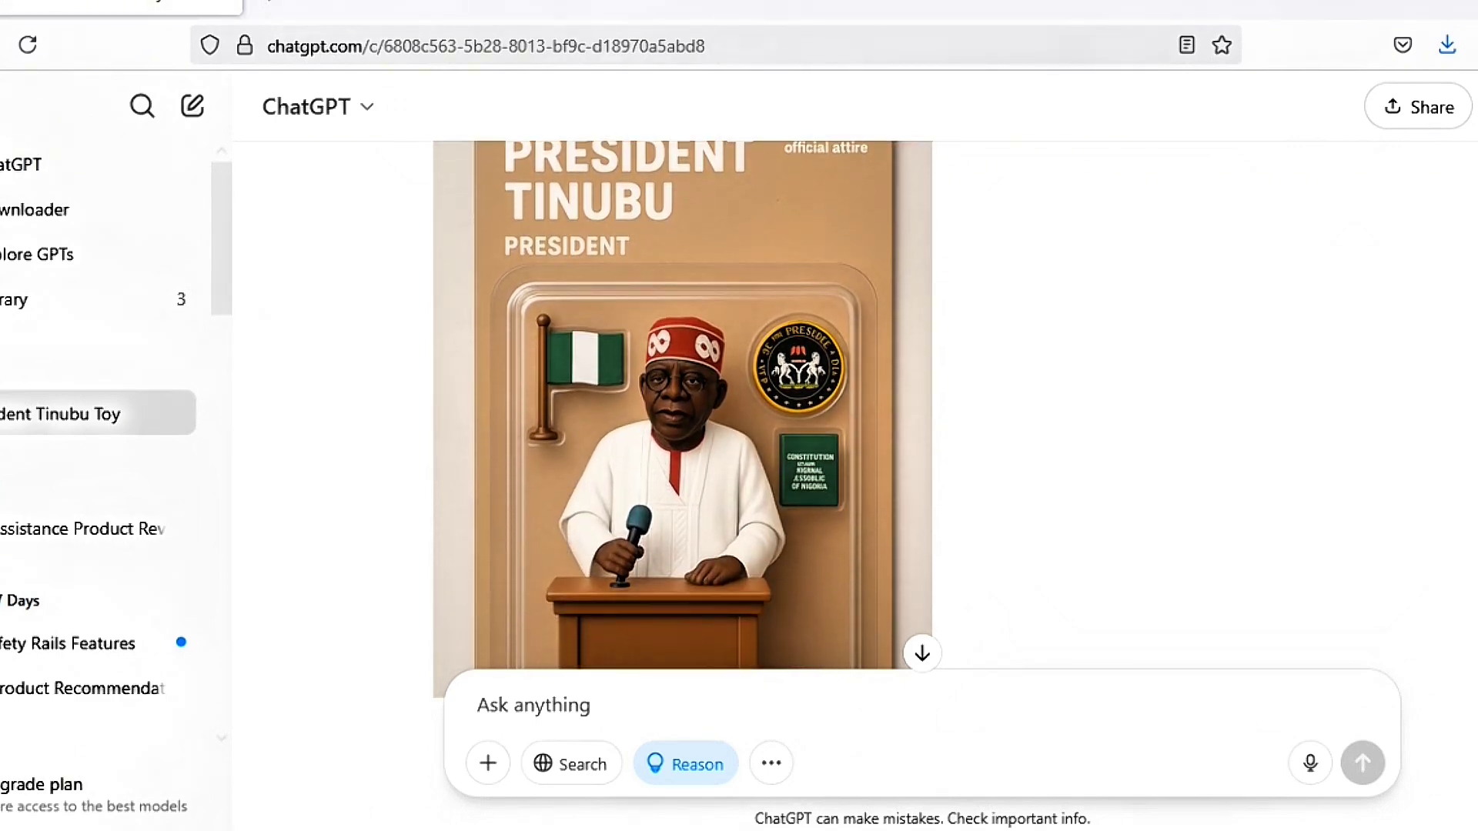
scroll(682, 408, "down", 5)
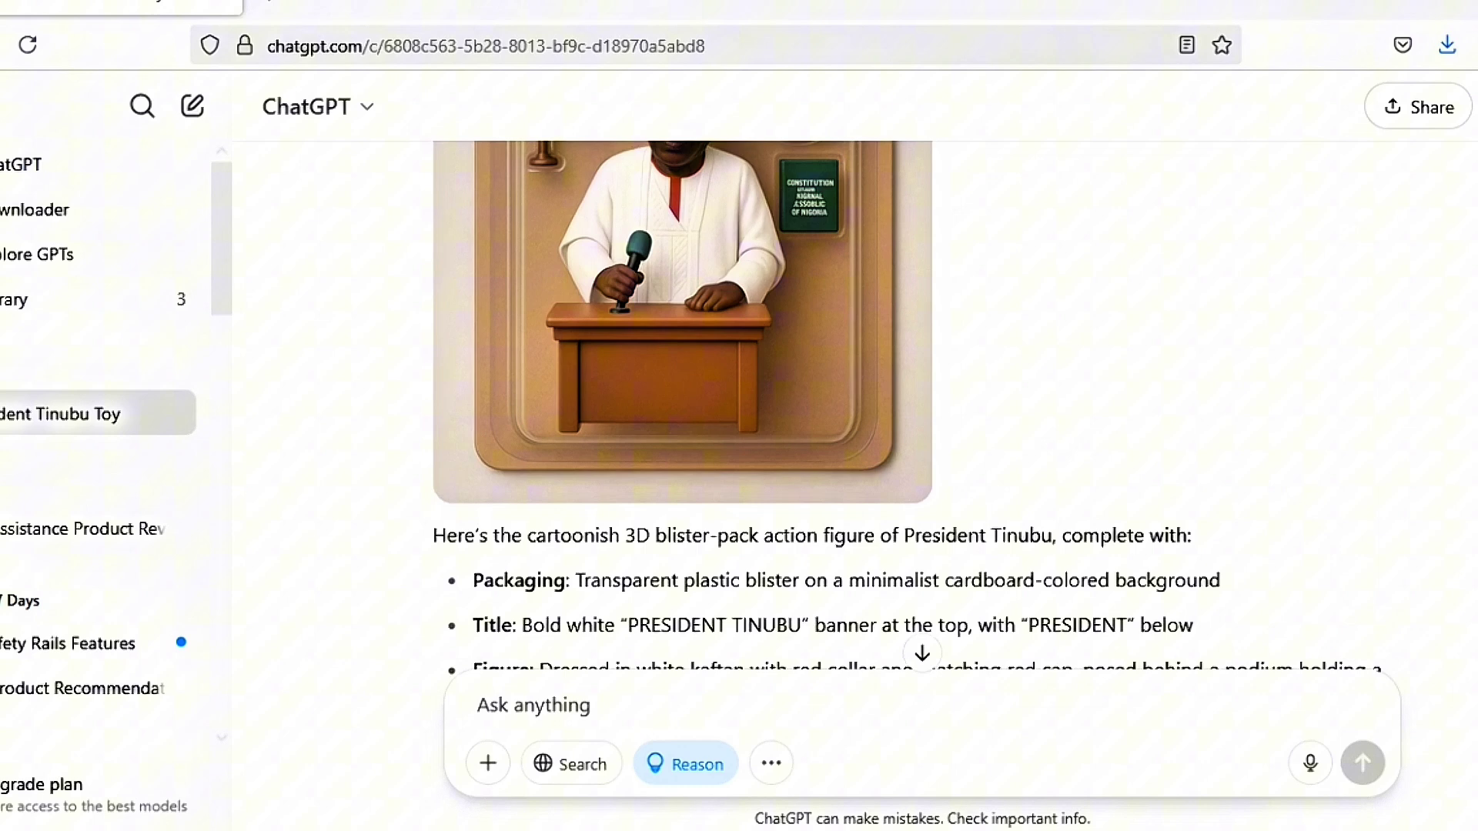
scroll(683, 408, "up", 2)
scroll(683, 408, "up", 1)
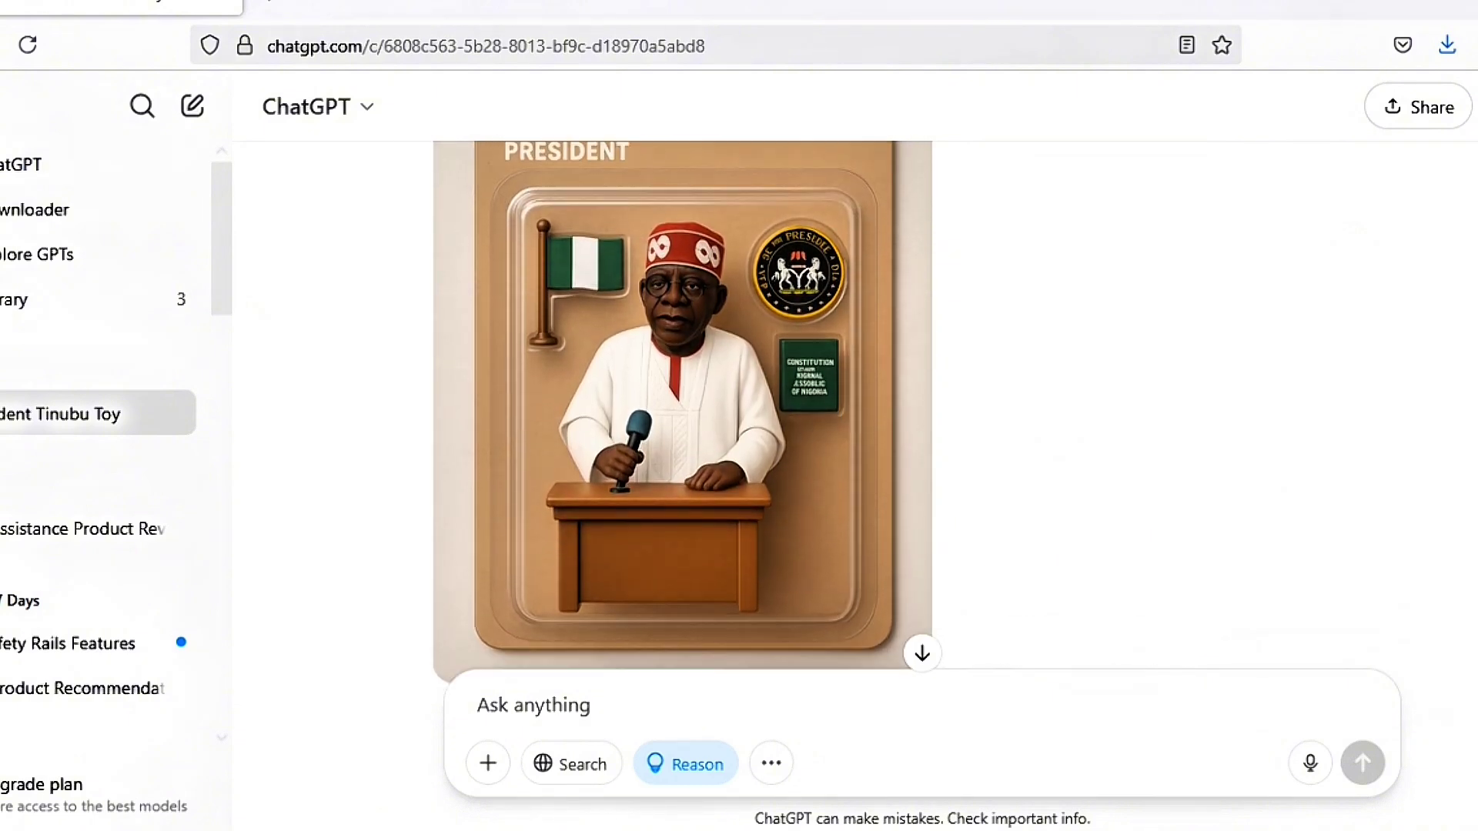
- Open the Tinubu toy image for editing and begin the request 'please the write shohld be'
left_click(762, 410)
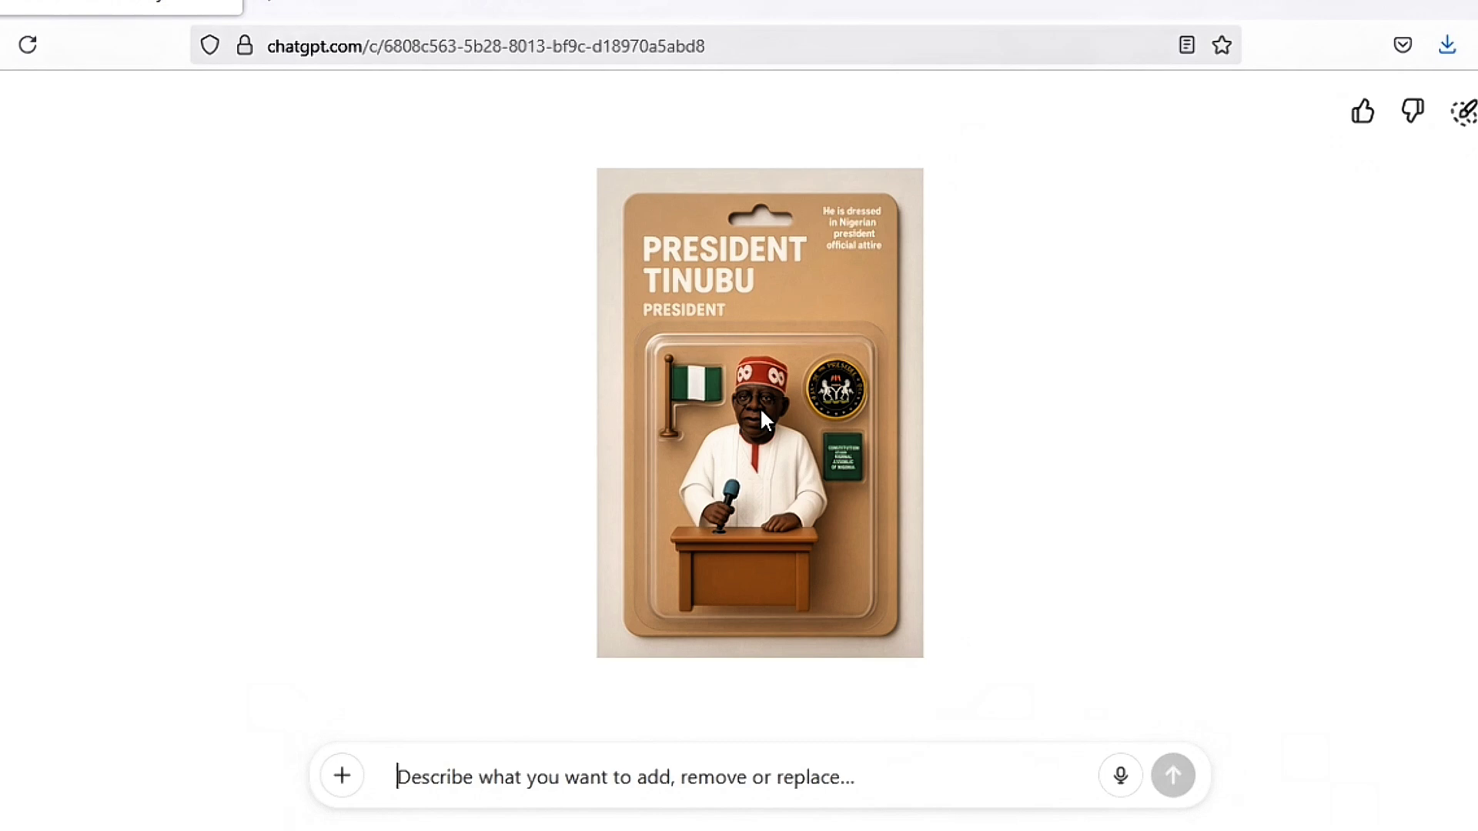
left_click(715, 786)
type("p")
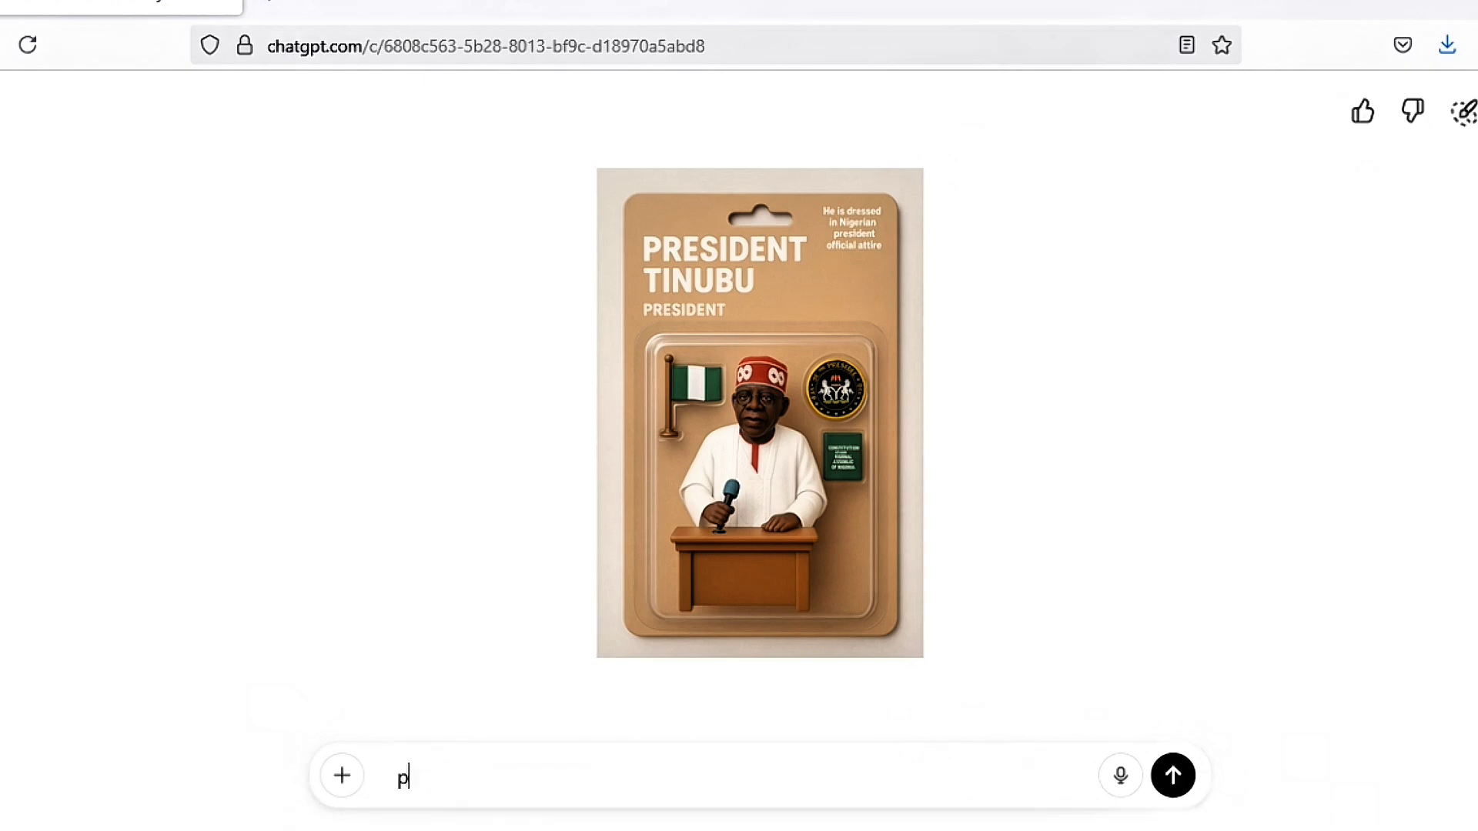
type("lease")
type(" t")
type("he w")
type("rit")
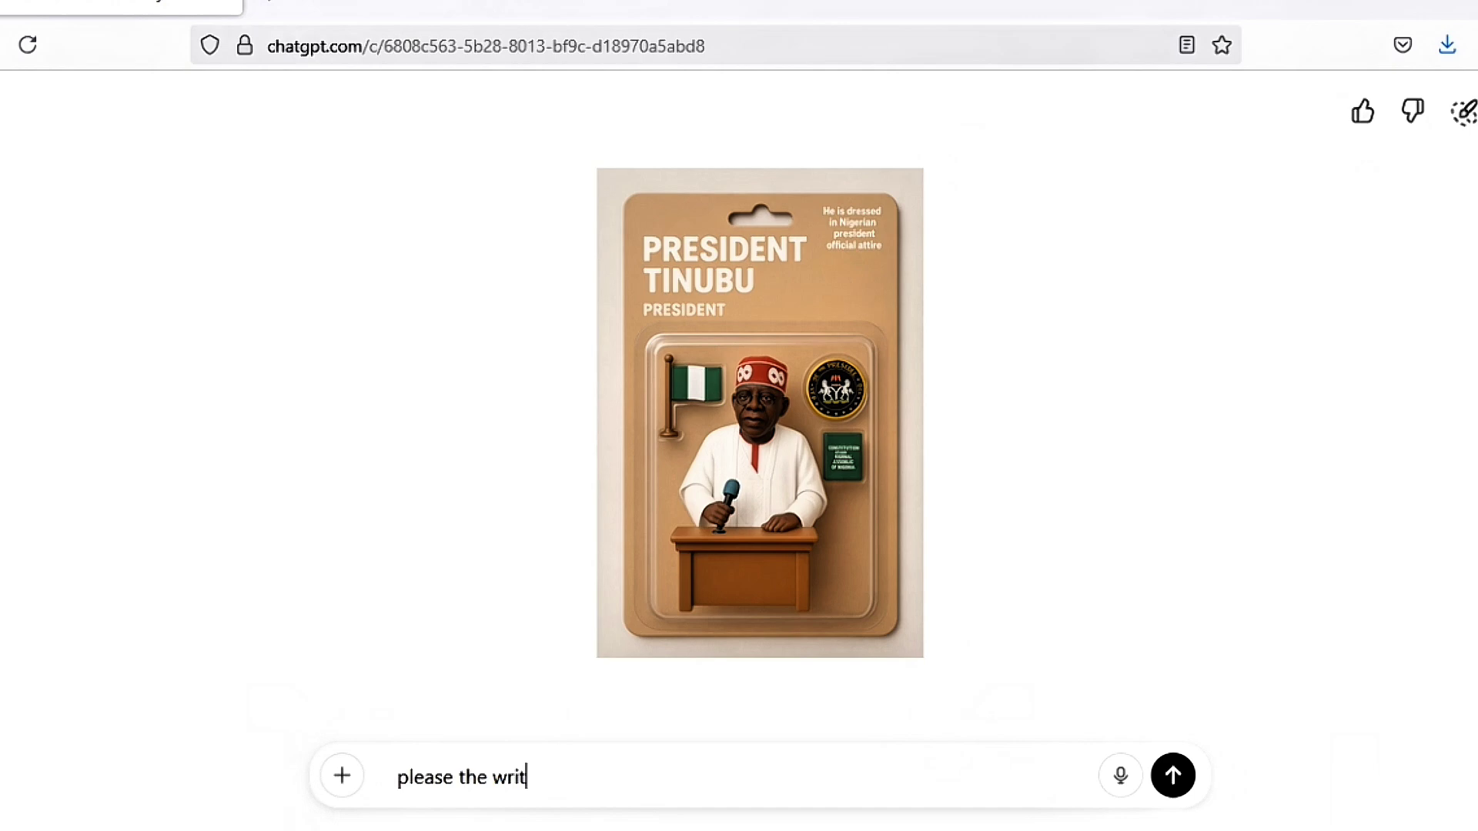
type("e ")
type("sh")
type("ohl")
type("d b")
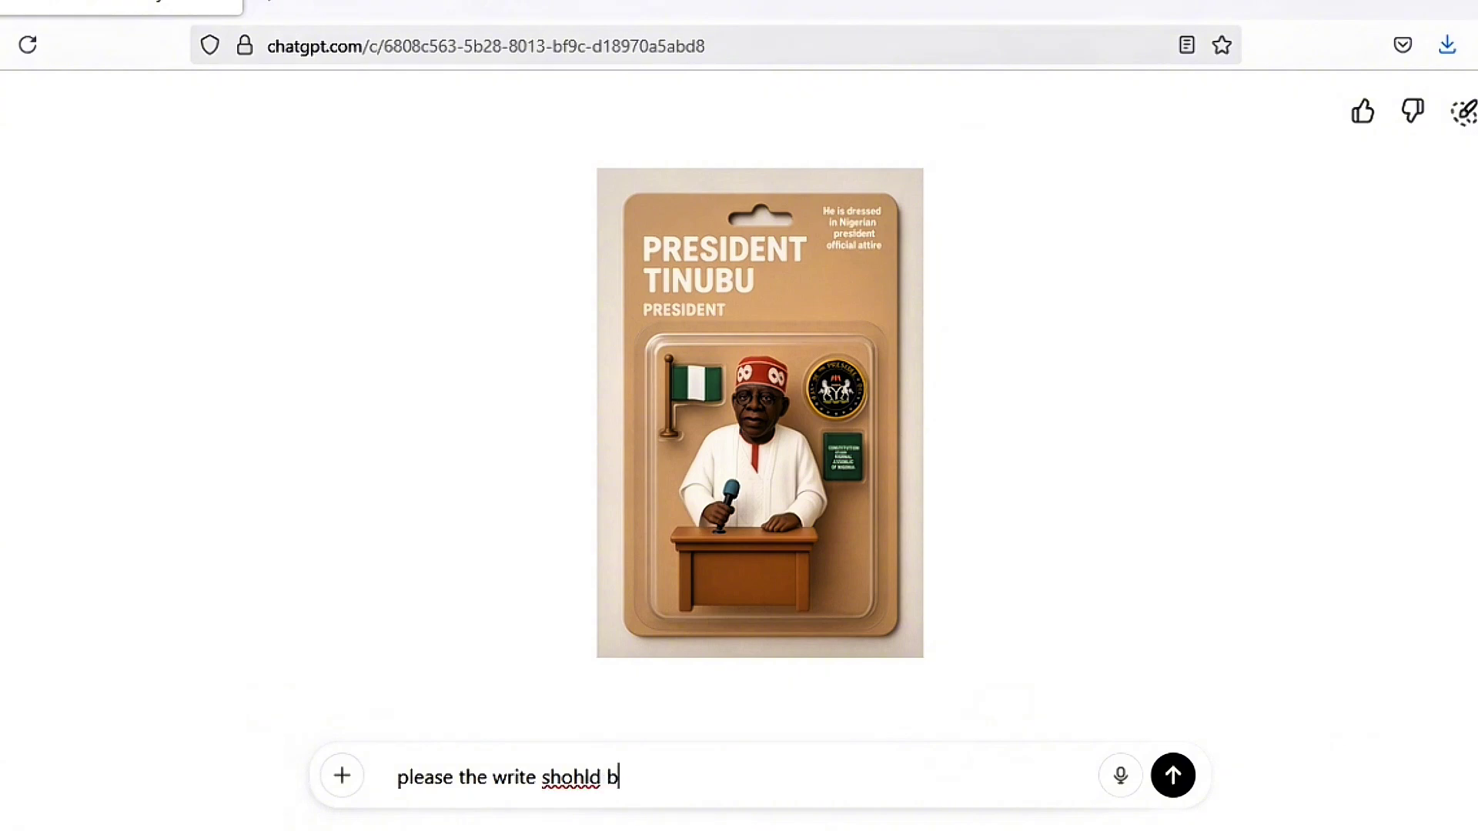
type("e")
- Correct 'shohld' to 'should' and finish the request with 'PRESIDENT TINUBU'
left_click(574, 777)
right_click(577, 780)
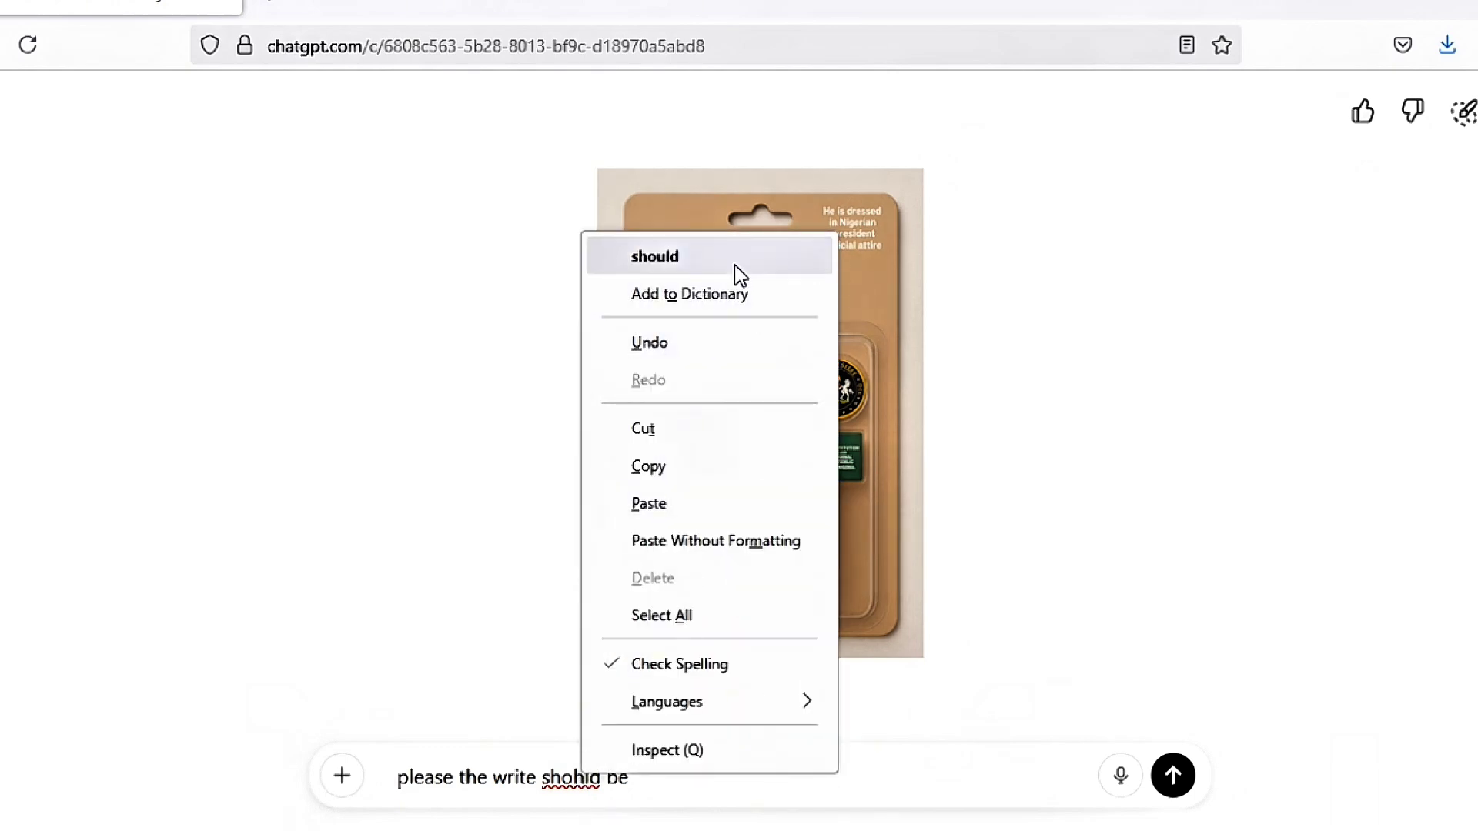
left_click(739, 273)
left_click(689, 779)
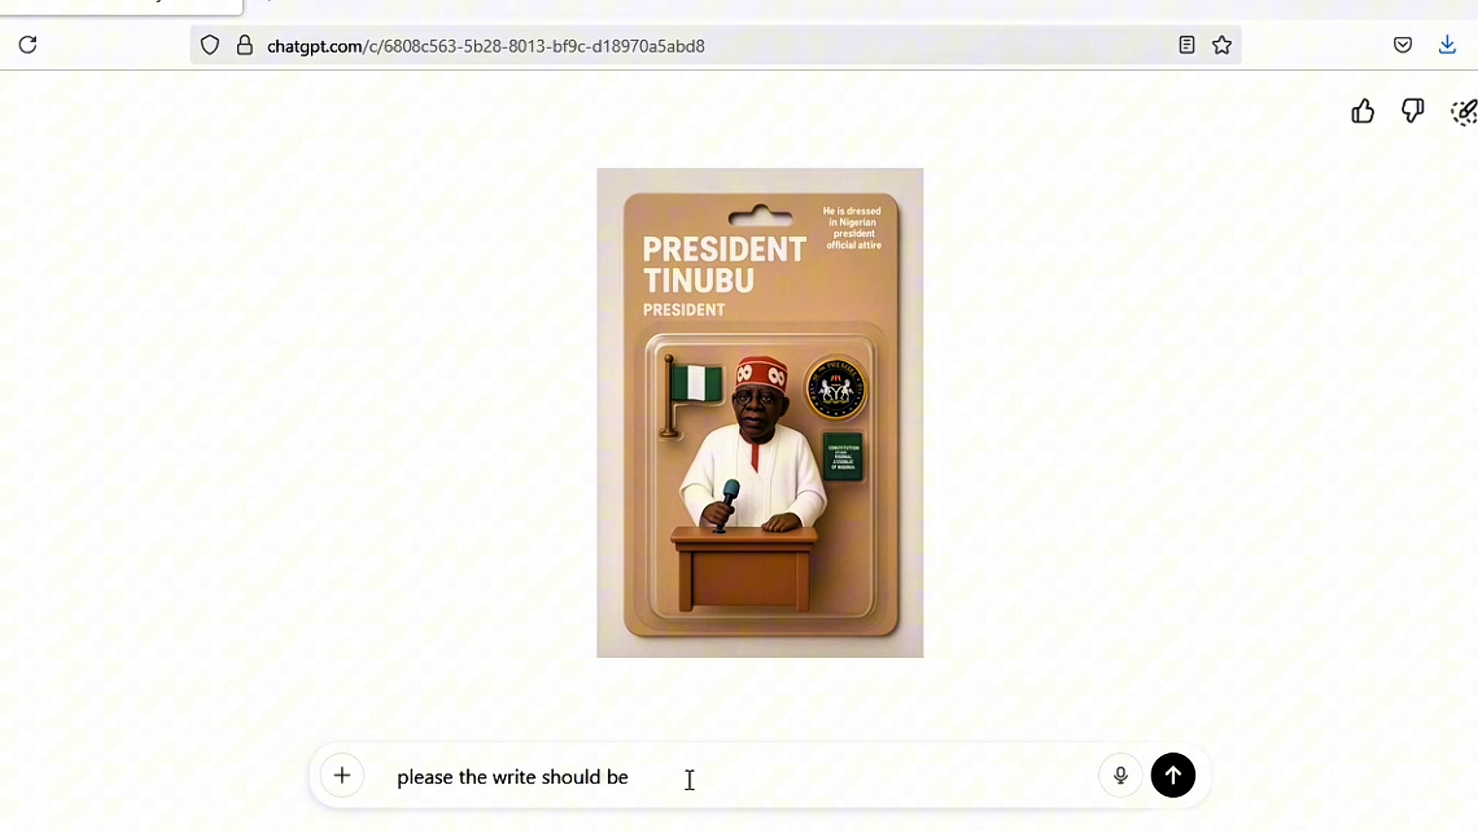
type("P")
type("RE")
type("SIDE")
type("NT T")
type("IN")
type("UB")
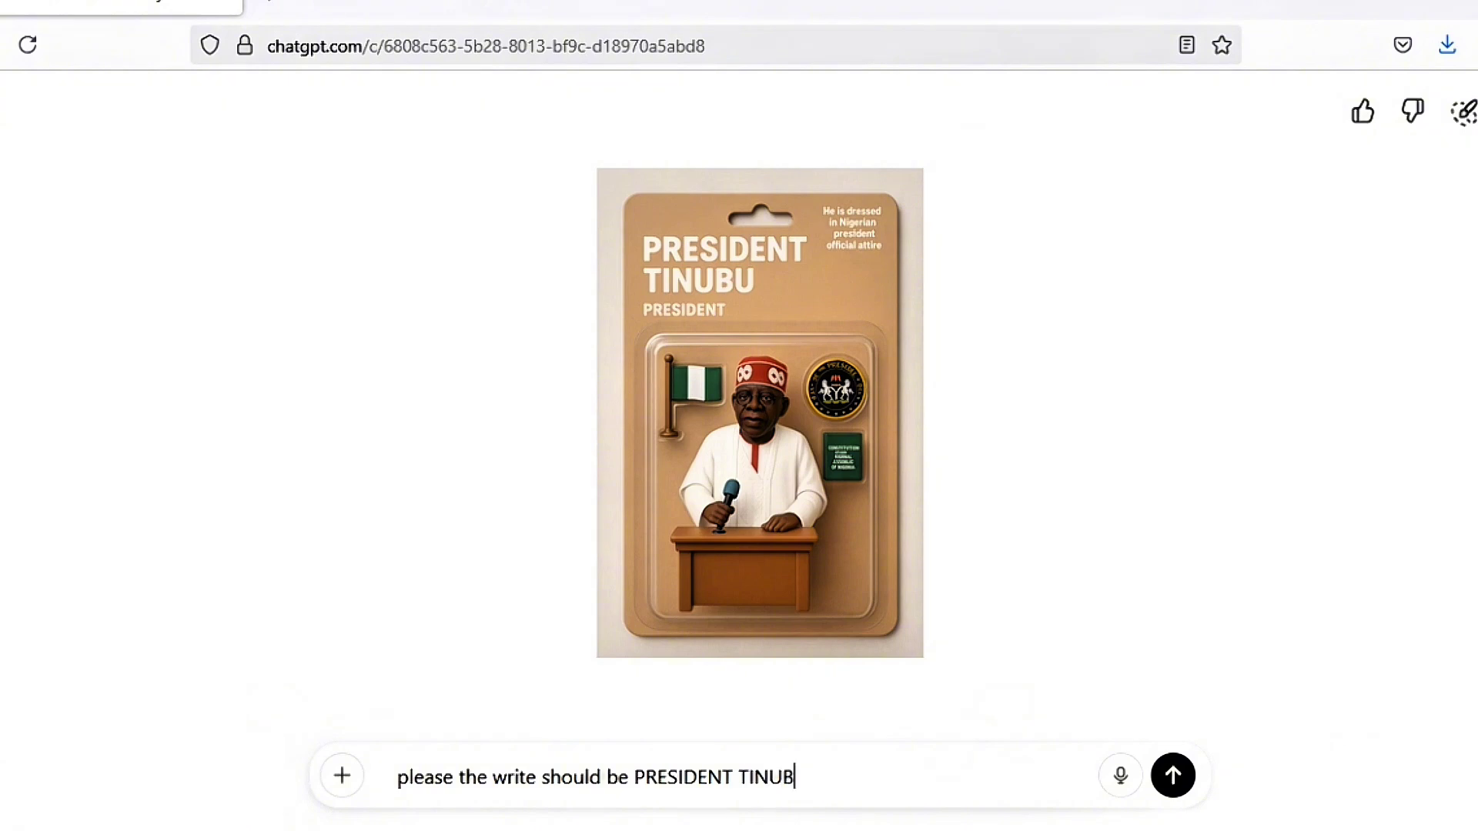
type("U")
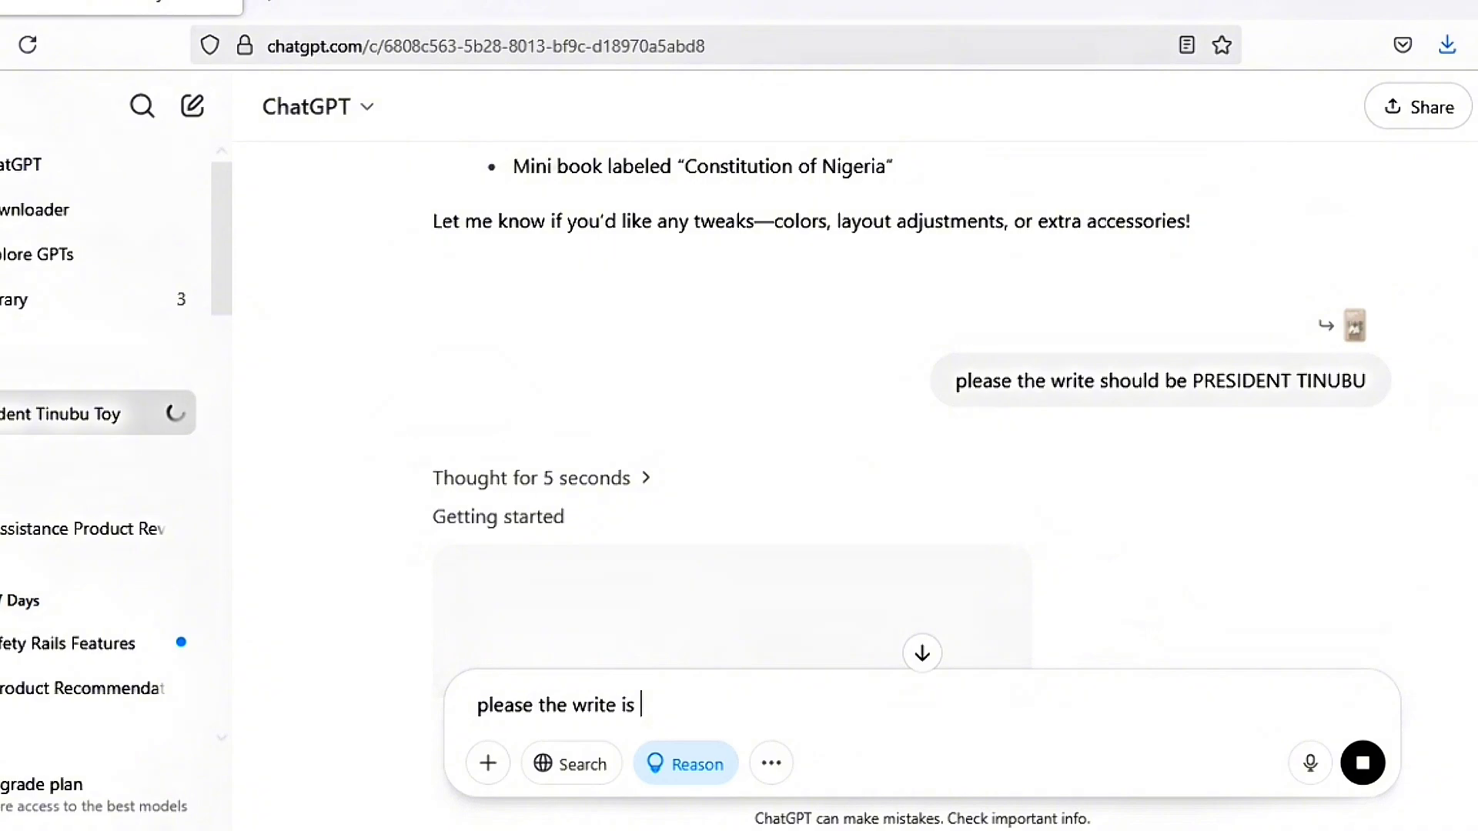
- Review the regenerated blister-pack image titled PRESIDENT TINUBU and its description
scroll(909, 401, "up", 10)
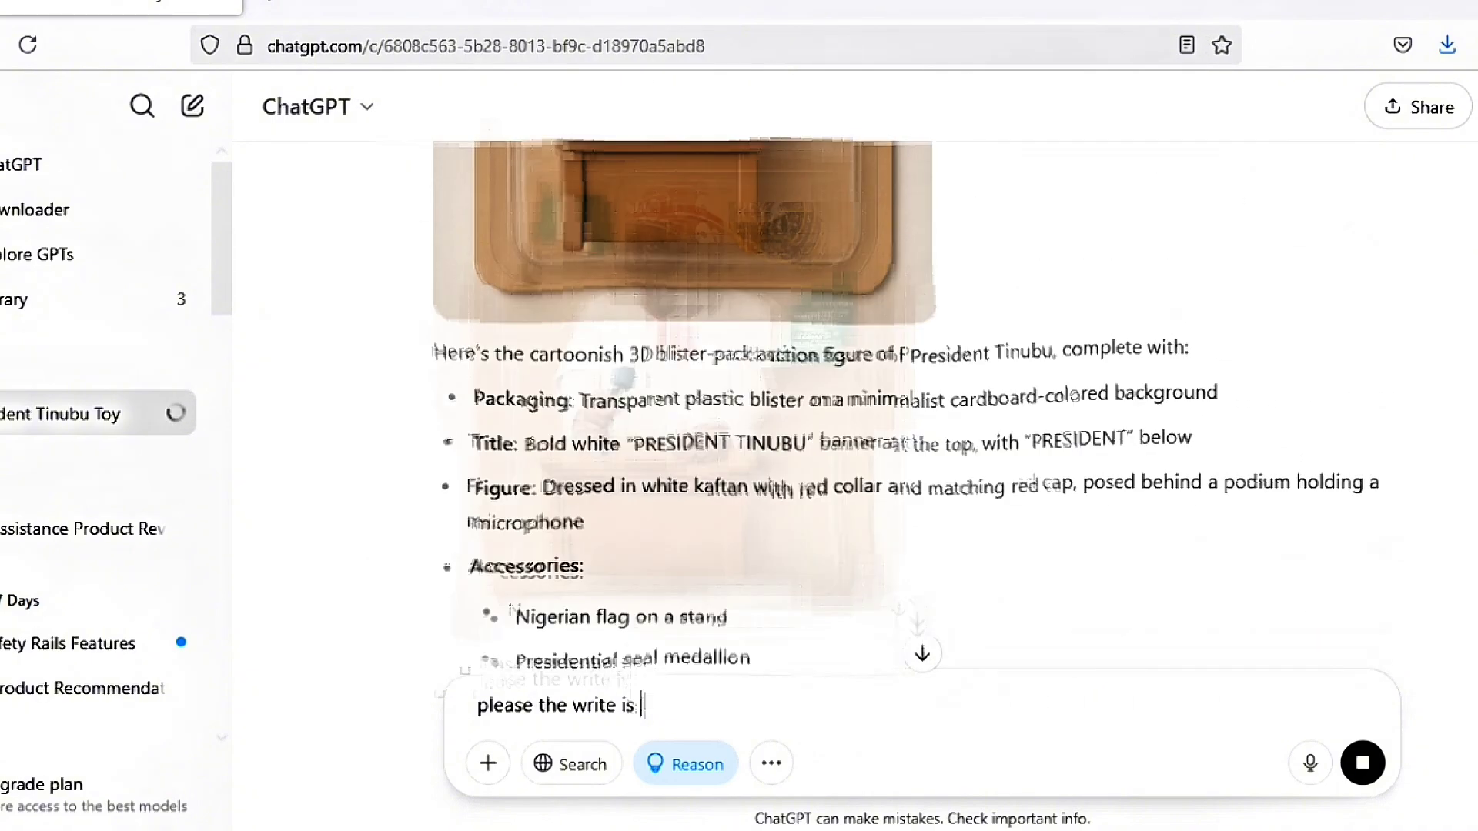
scroll(673, 405, "up", 2)
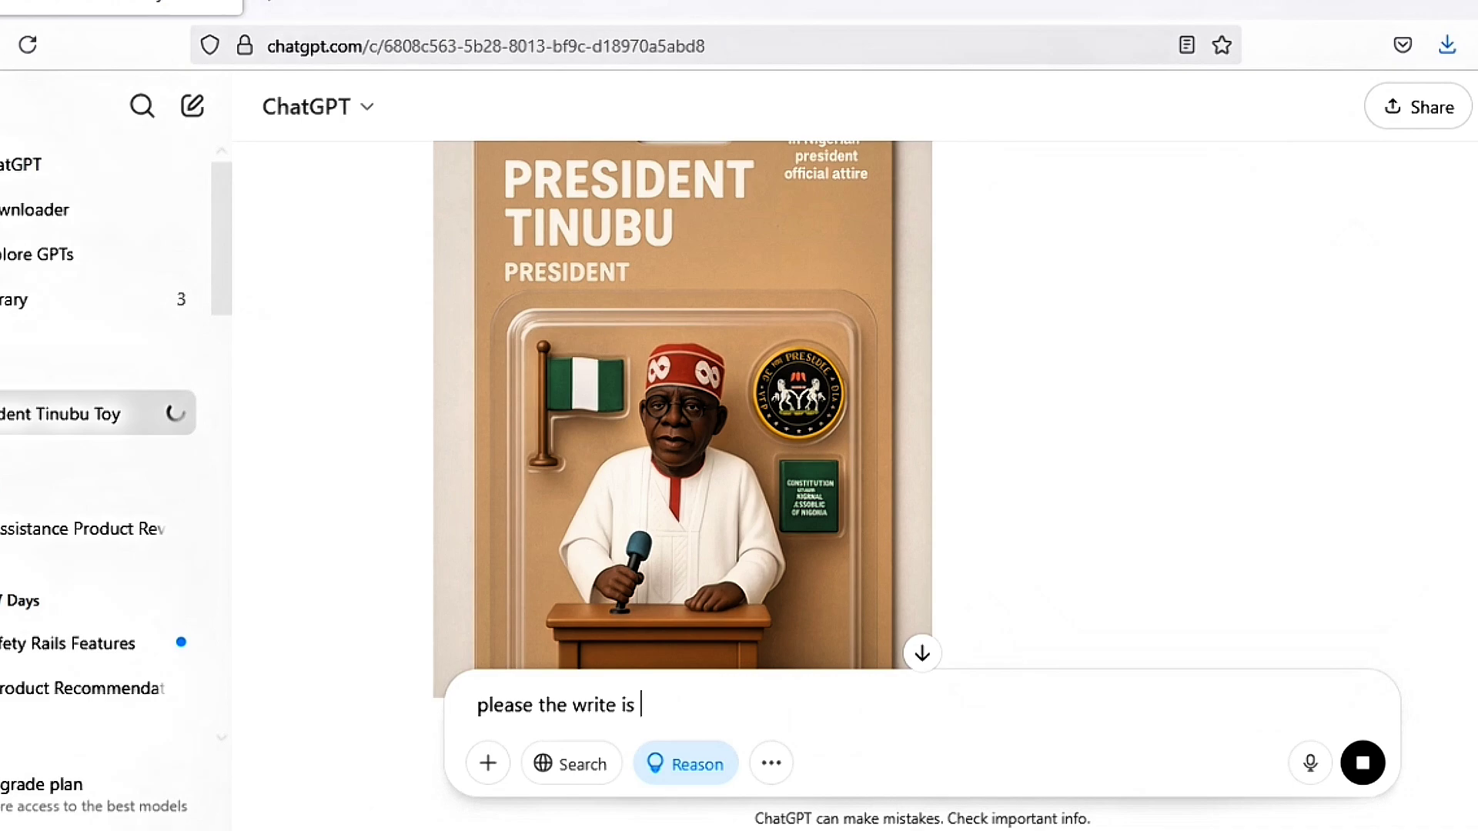
scroll(684, 401, "up", 2)
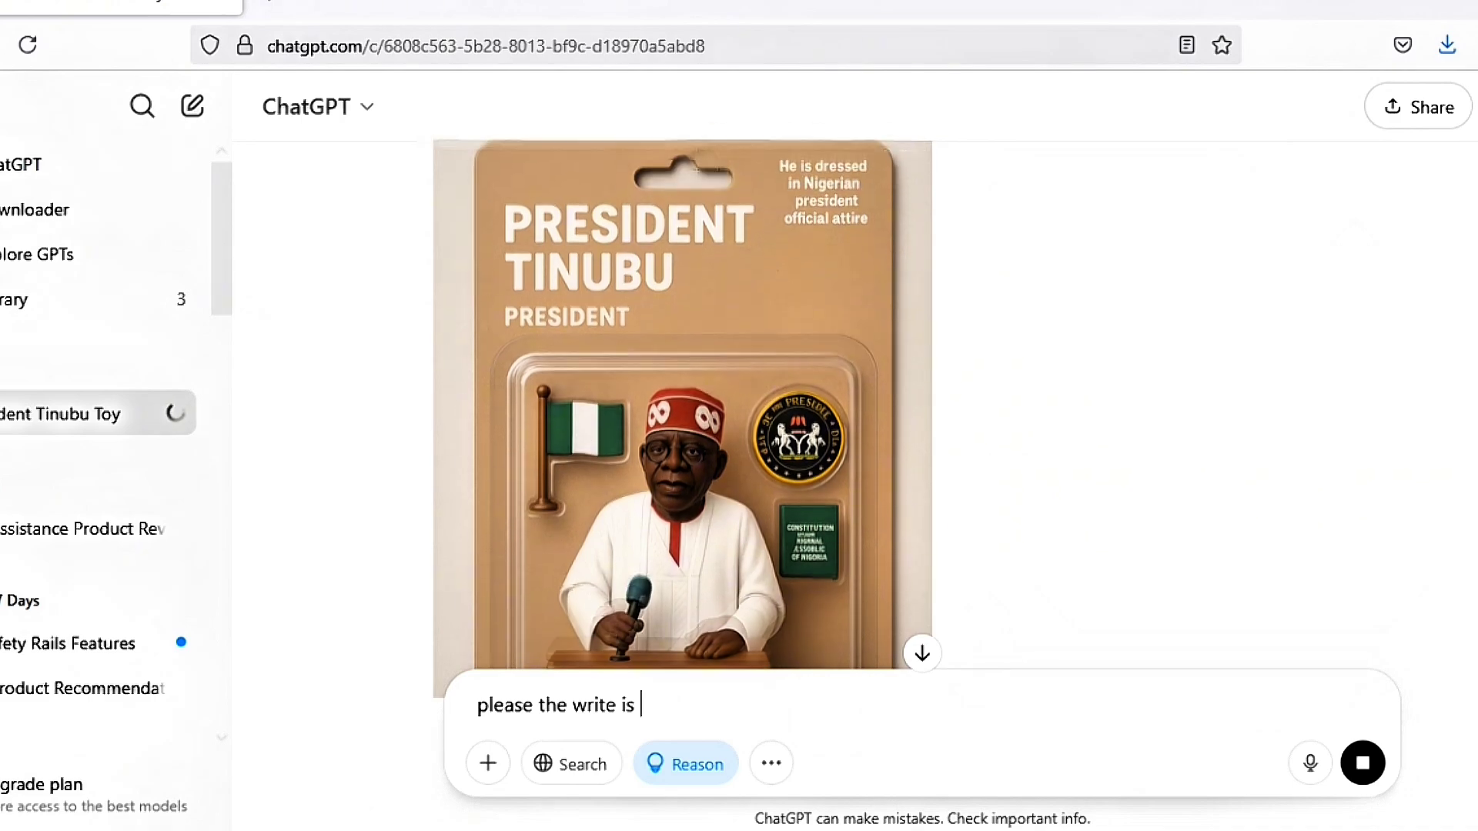
scroll(685, 401, "down", 15)
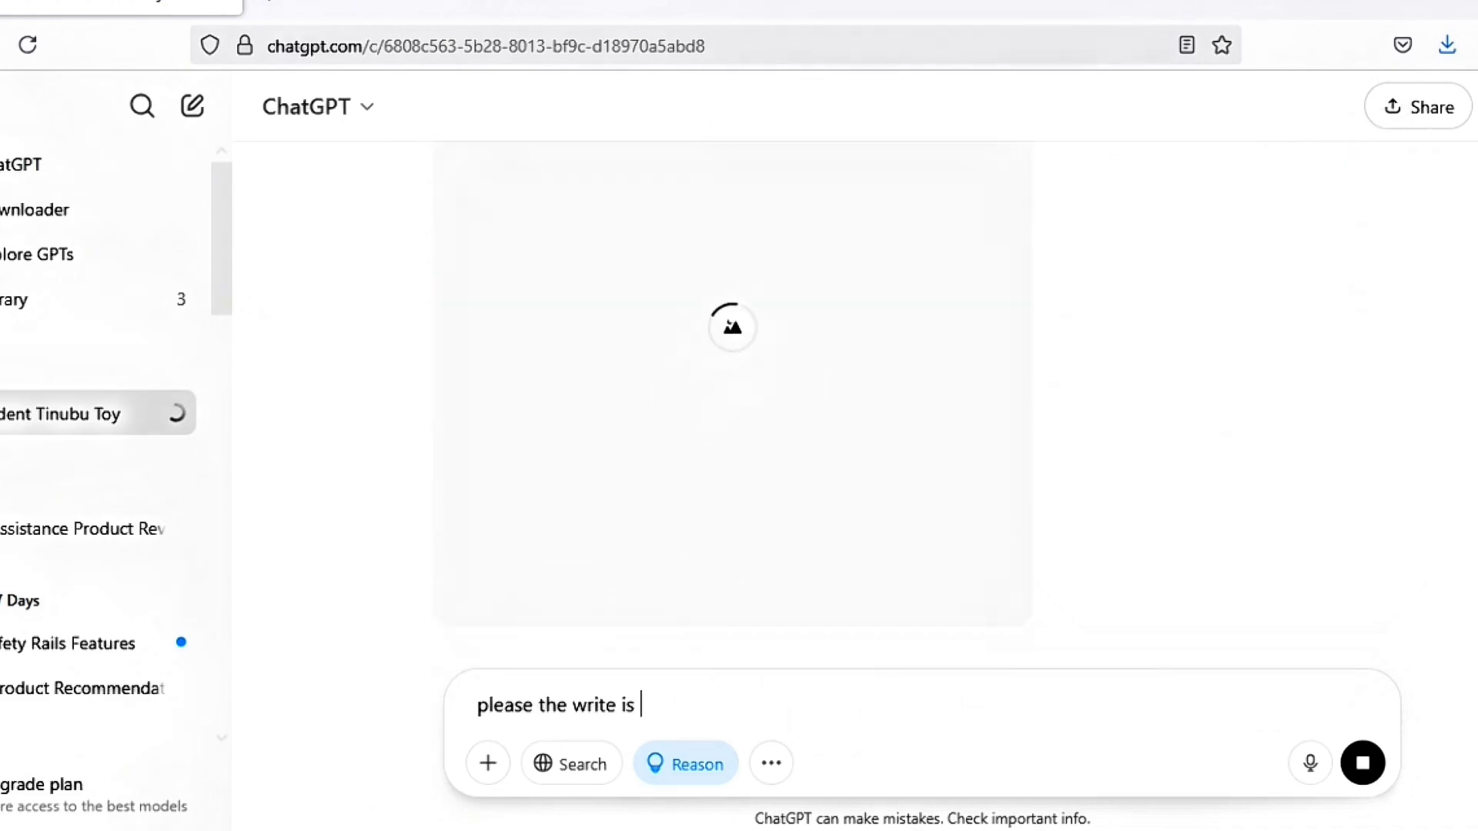
scroll(731, 401, "up", 5)
scroll(731, 401, "up", 5)
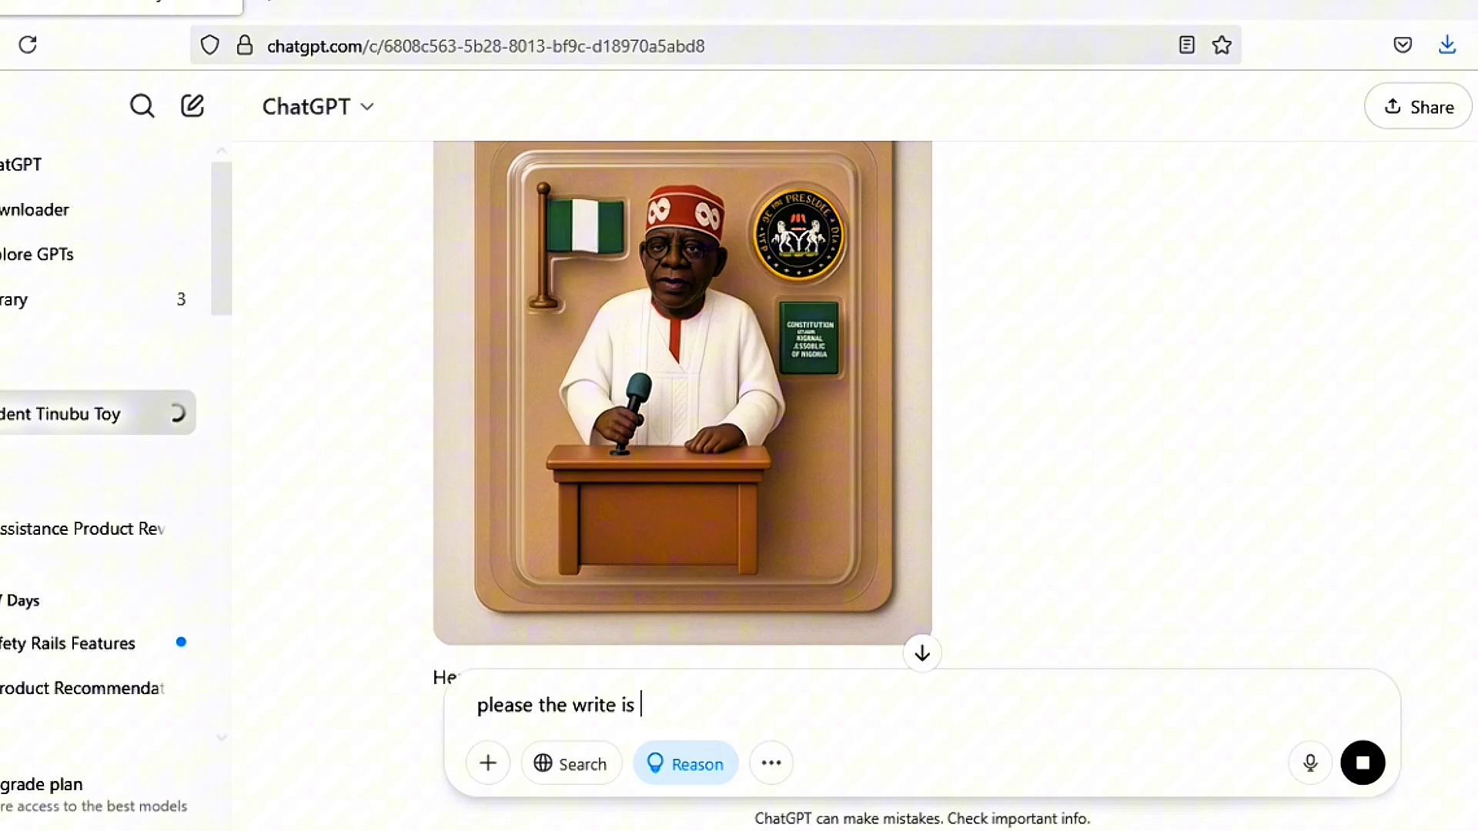
scroll(731, 401, "down", 4)
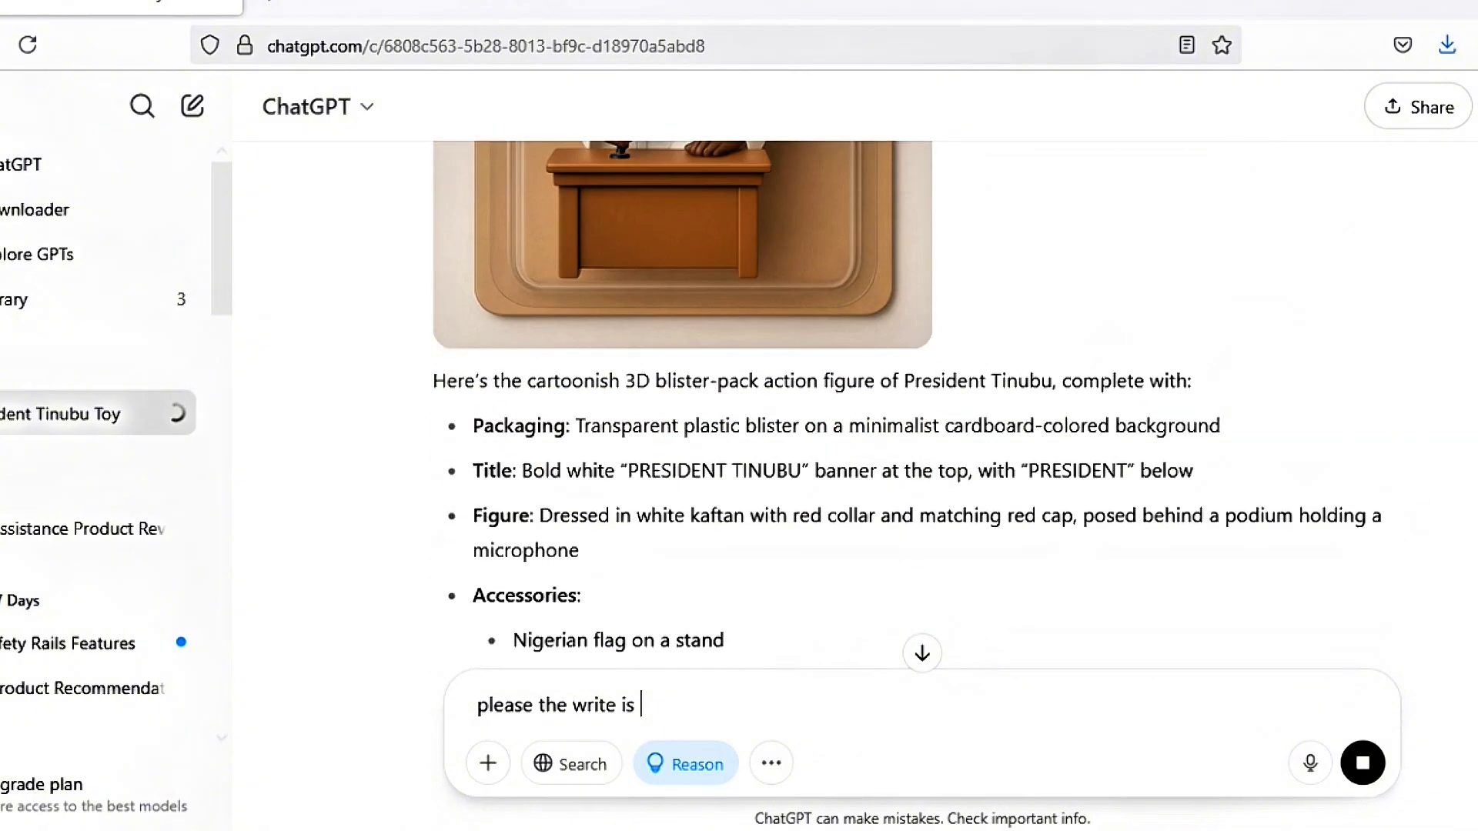
scroll(909, 401, "up", 4)
scroll(909, 401, "up", 4)
scroll(908, 401, "down", 2)
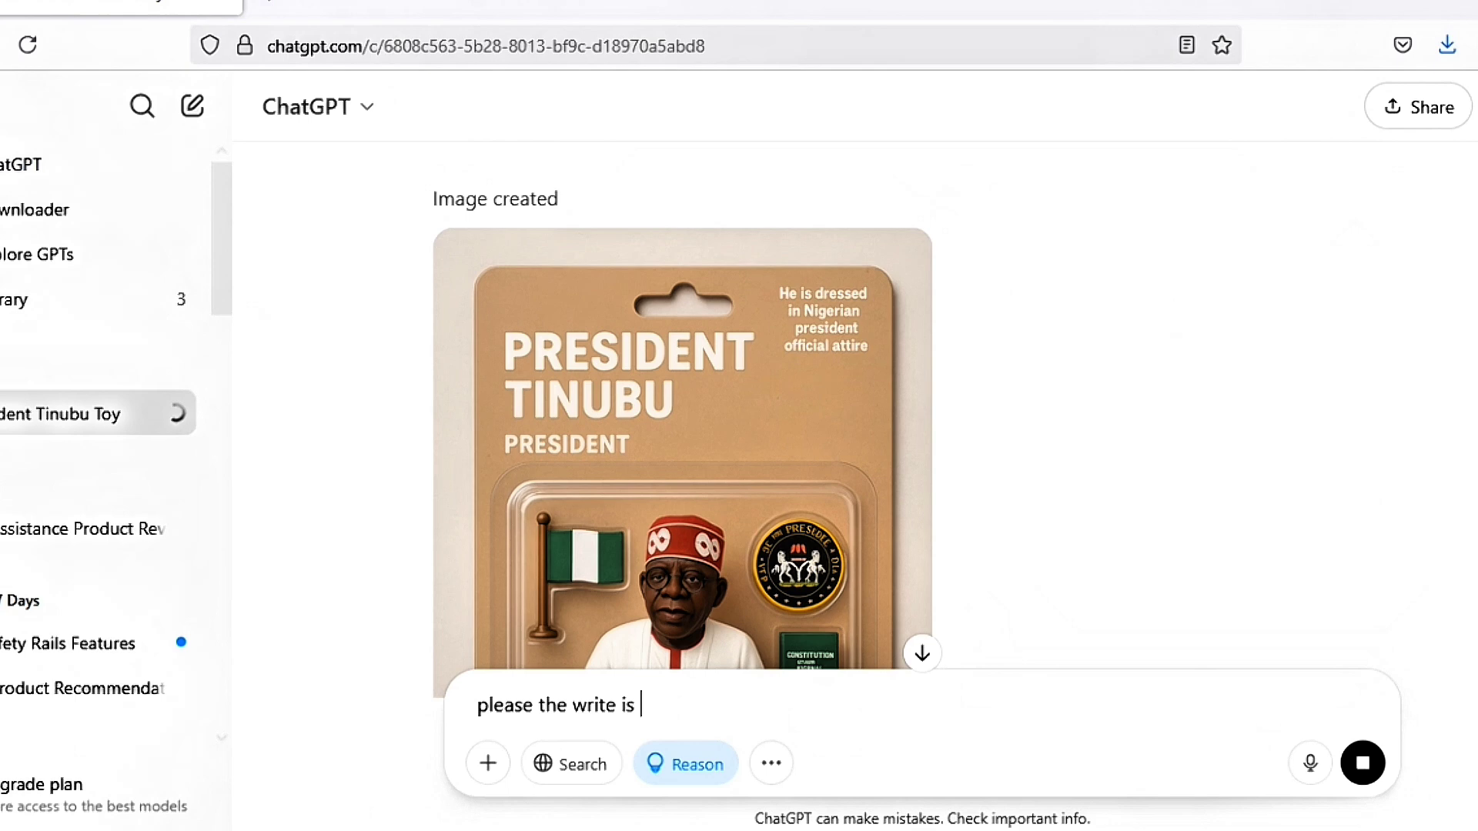
scroll(777, 401, "down", 2)
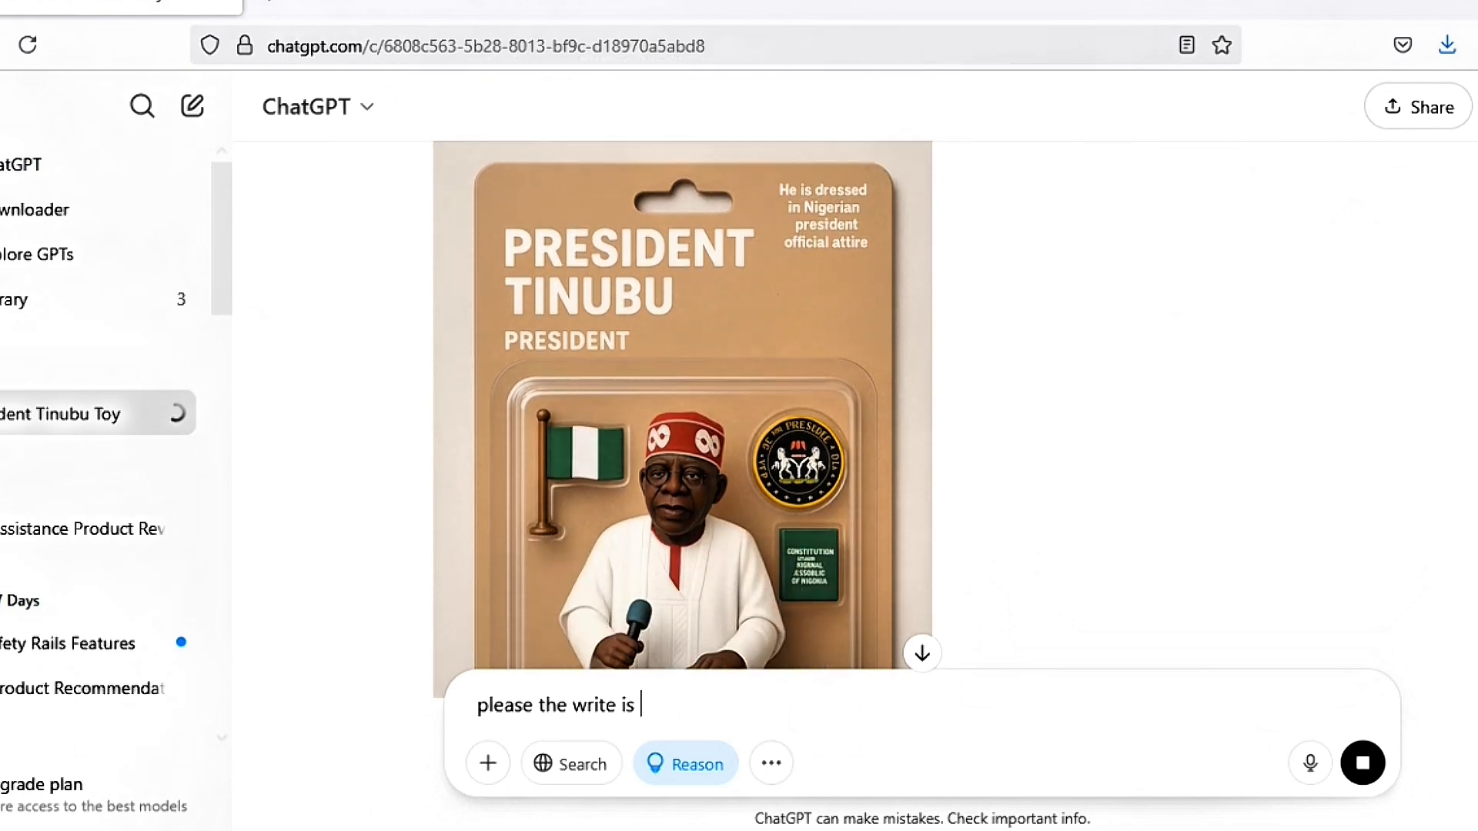
scroll(724, 447, "down", 3)
scroll(724, 447, "up", 2)
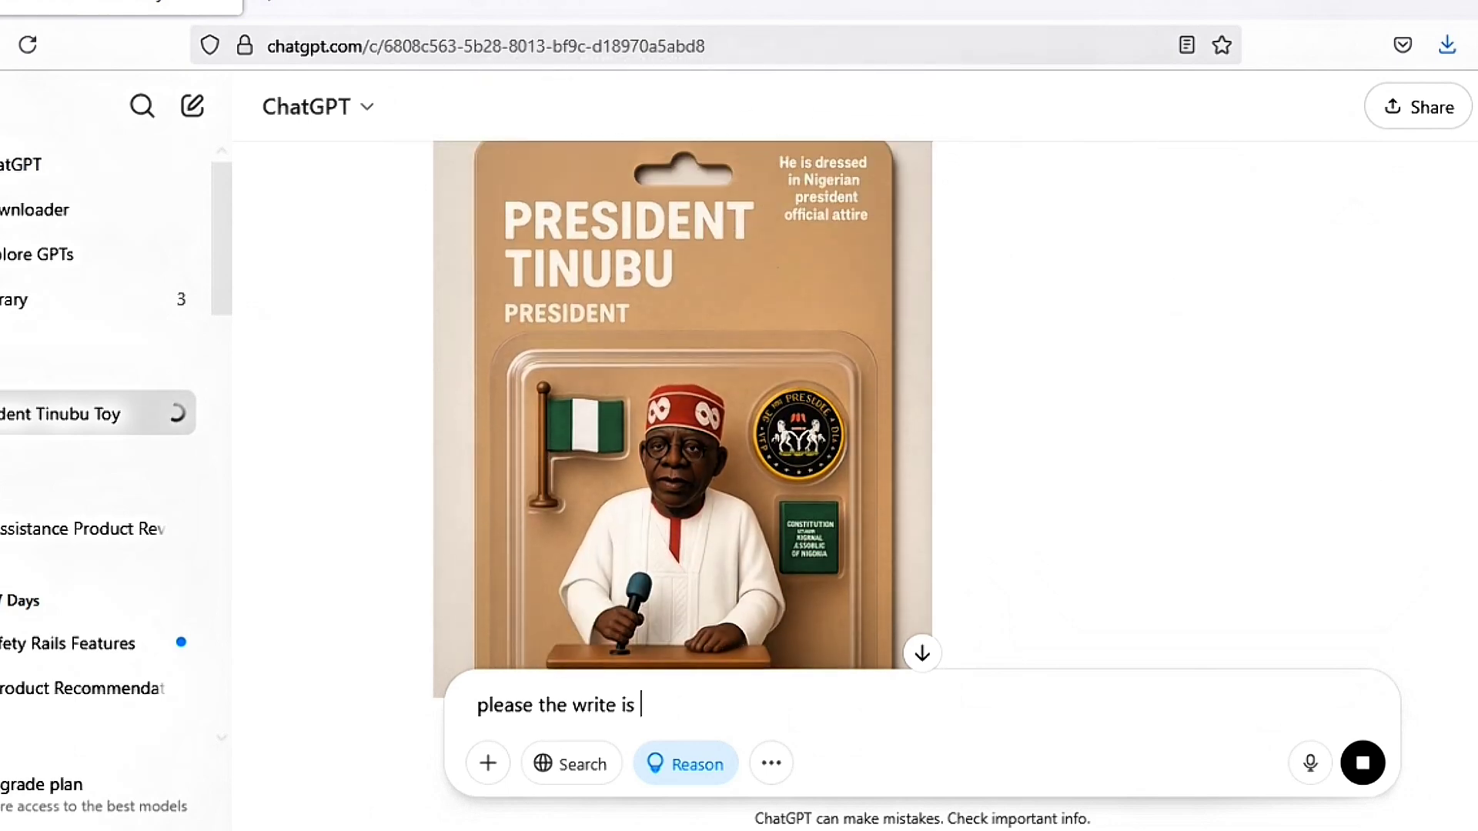
left_click(725, 445)
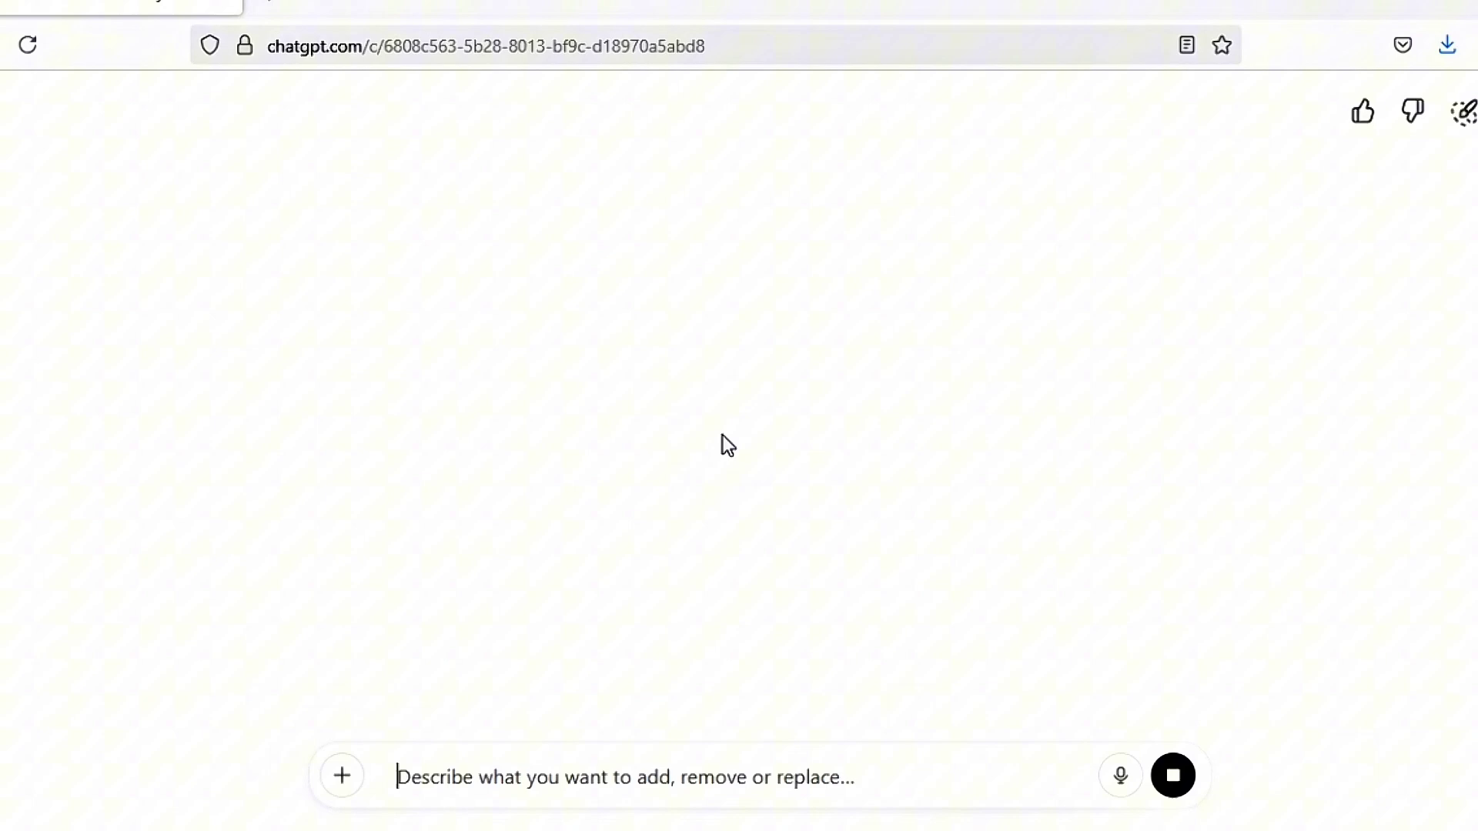
scroll(676, 346, "up", 2)
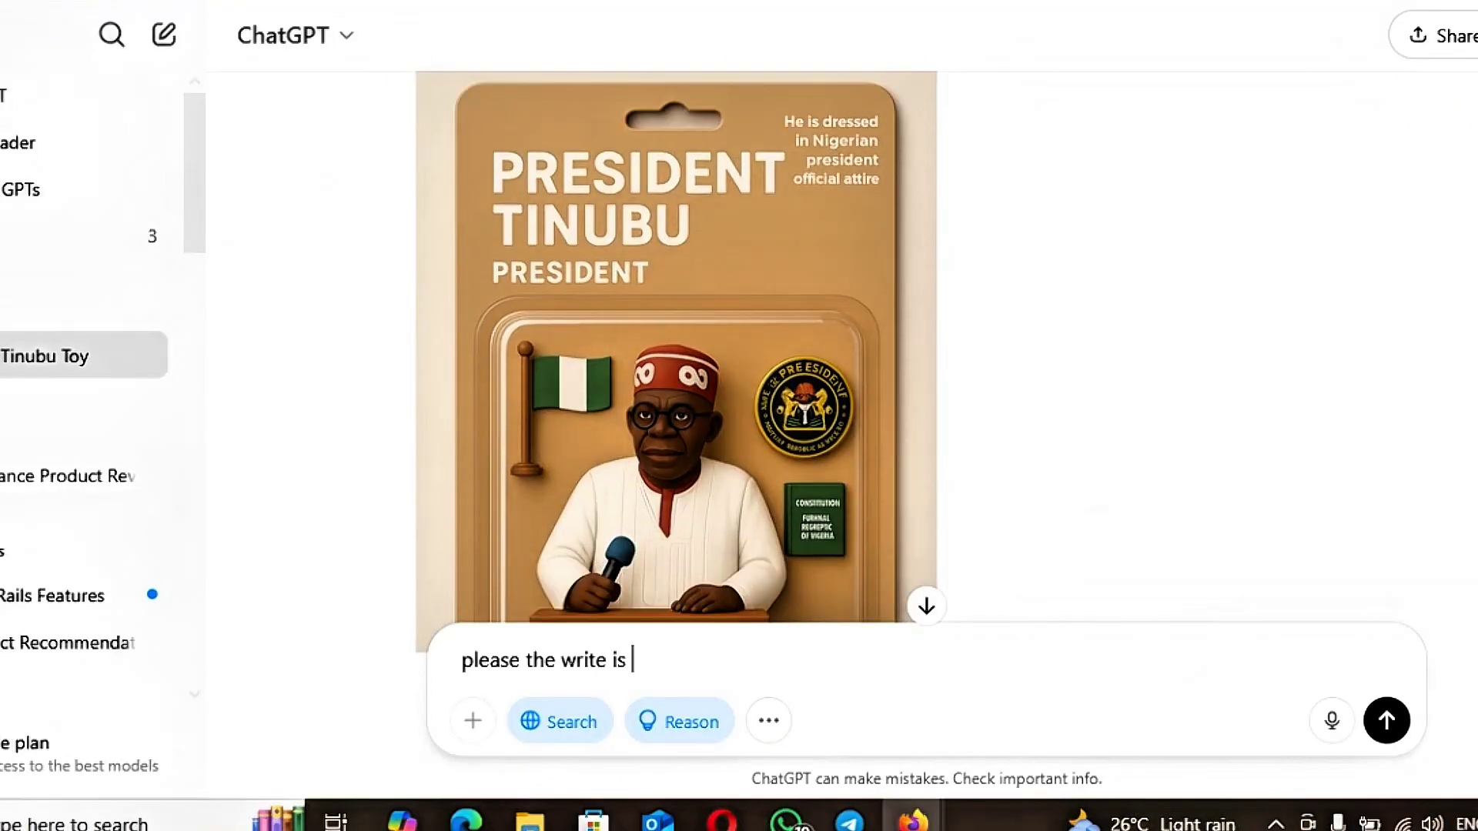
scroll(675, 347, "down", 3)
scroll(676, 346, "down", 2)
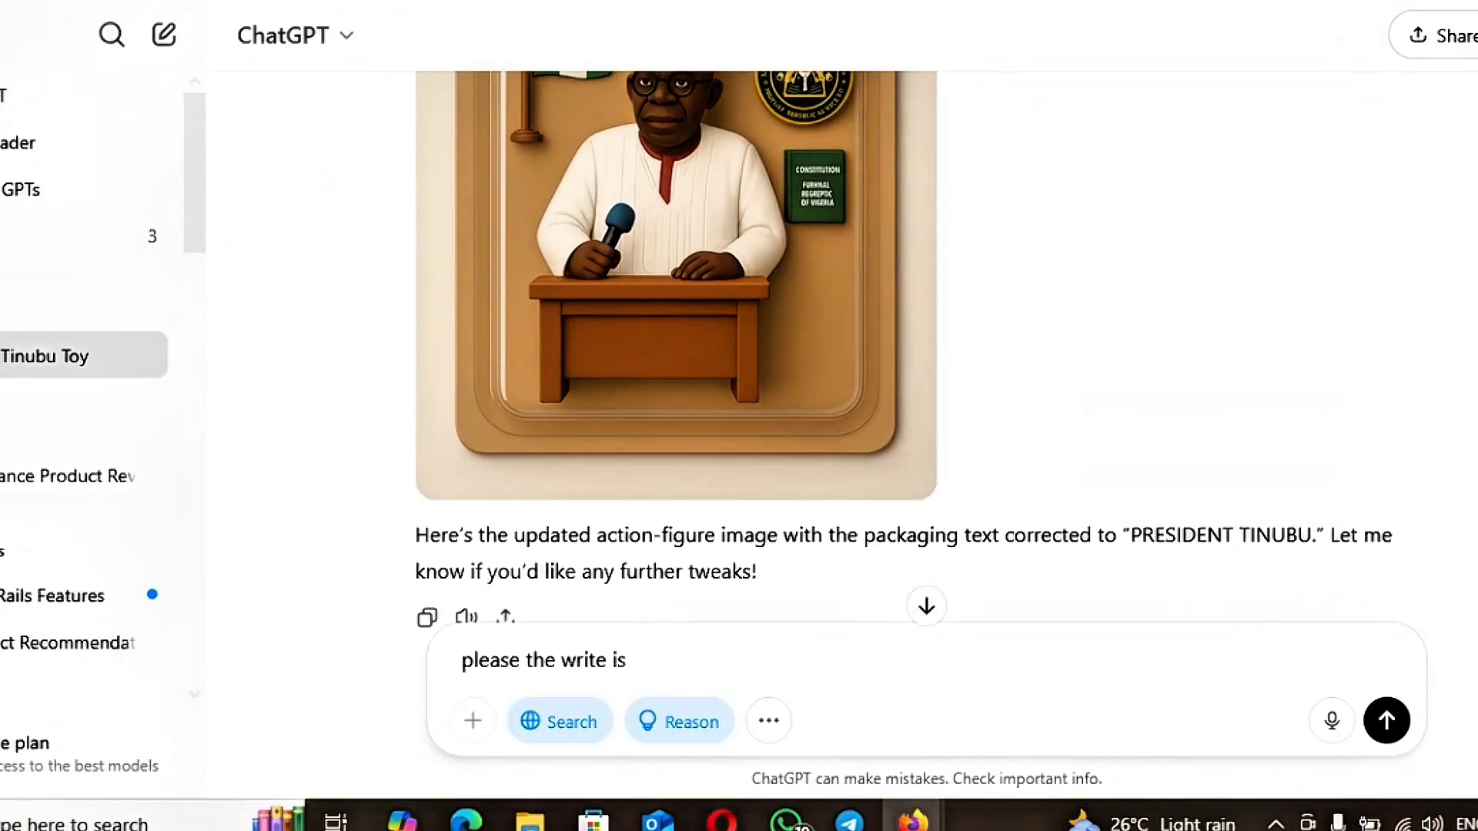
scroll(676, 348, "down", 1)
scroll(676, 347, "up", 3)
scroll(675, 346, "up", 1)
scroll(676, 347, "up", 2)
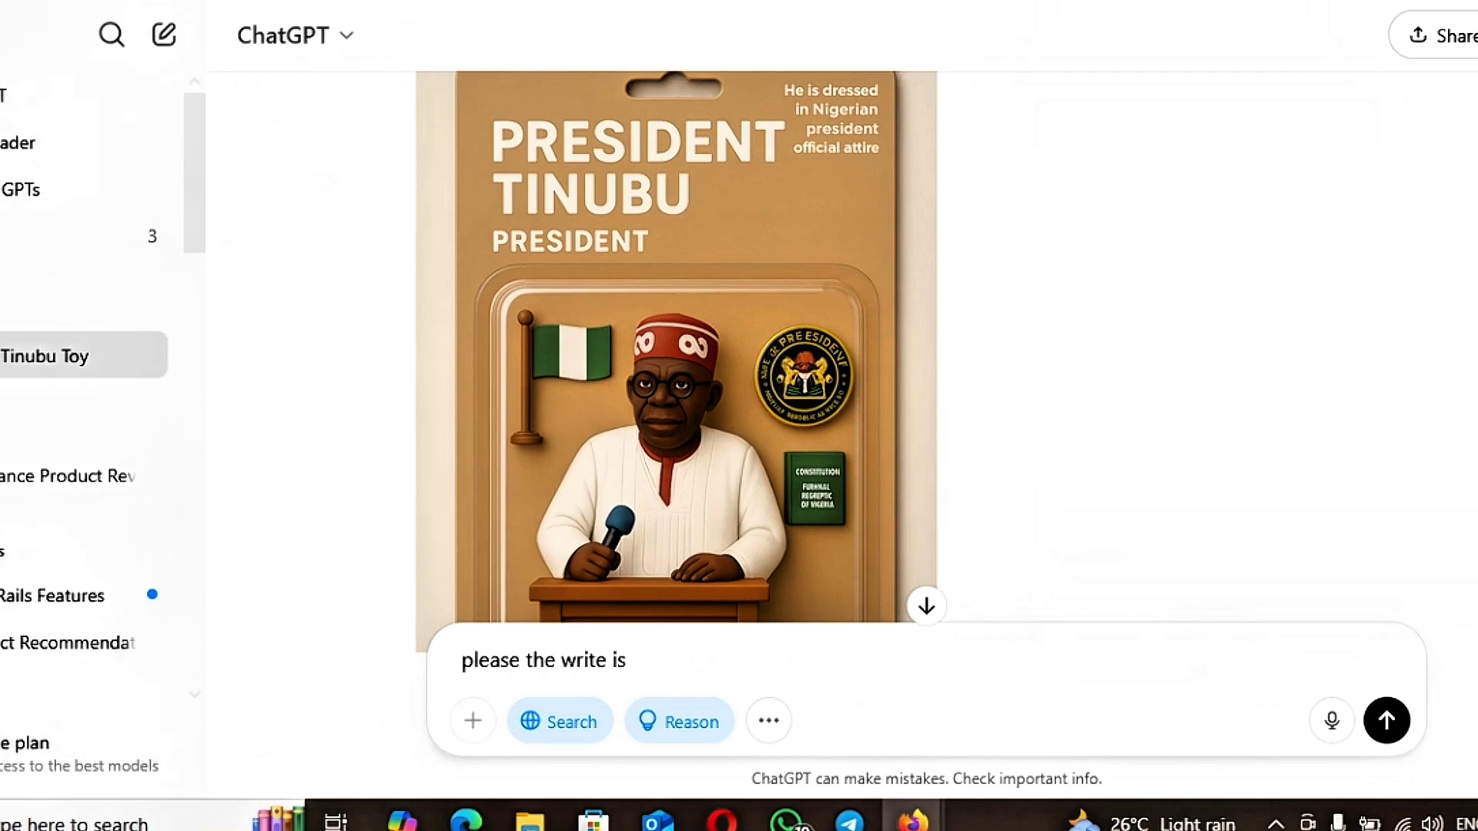
scroll(675, 347, "down", 1)
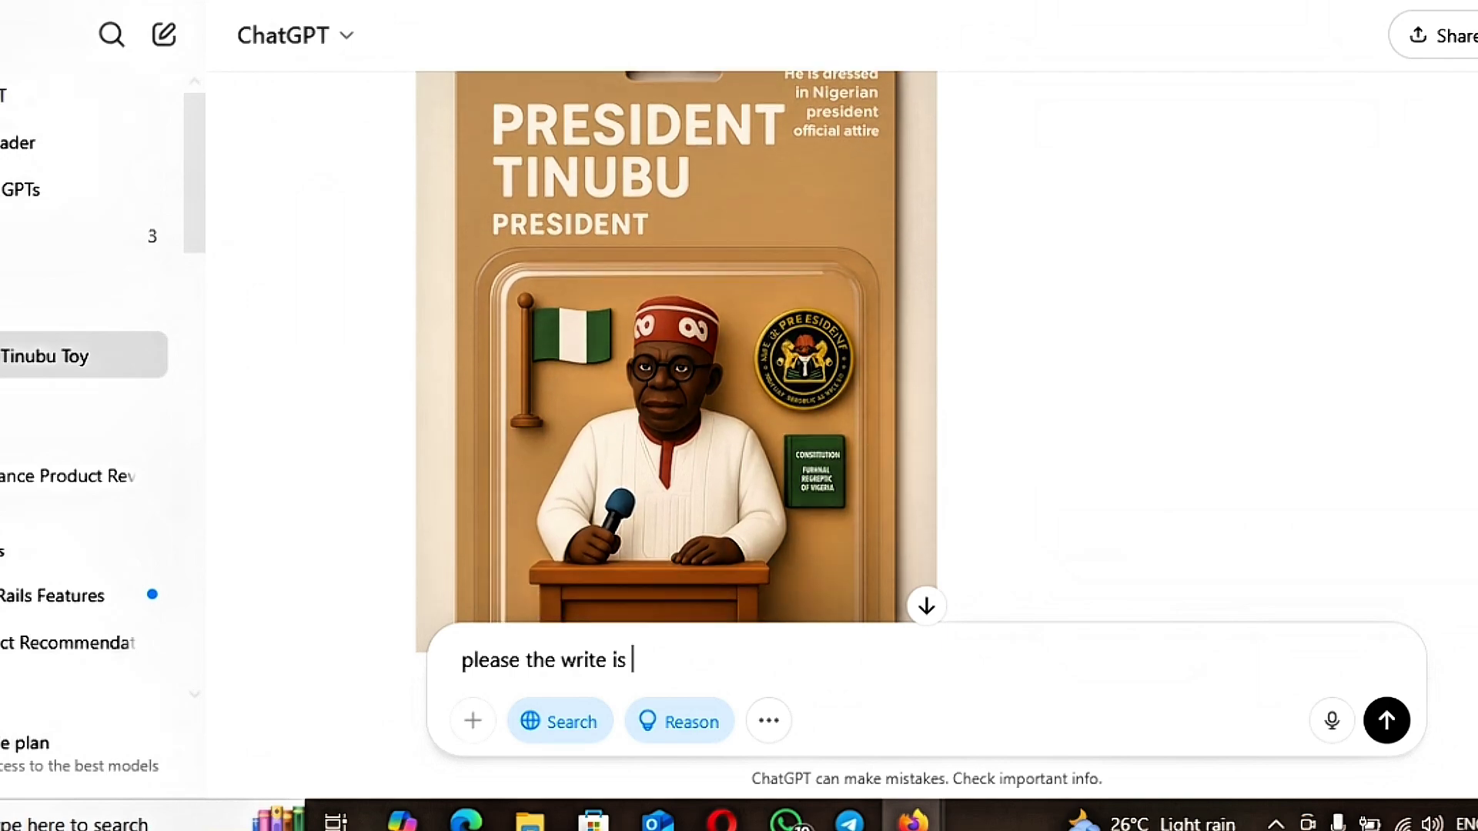
scroll(675, 347, "down", 2)
scroll(676, 347, "down", 1)
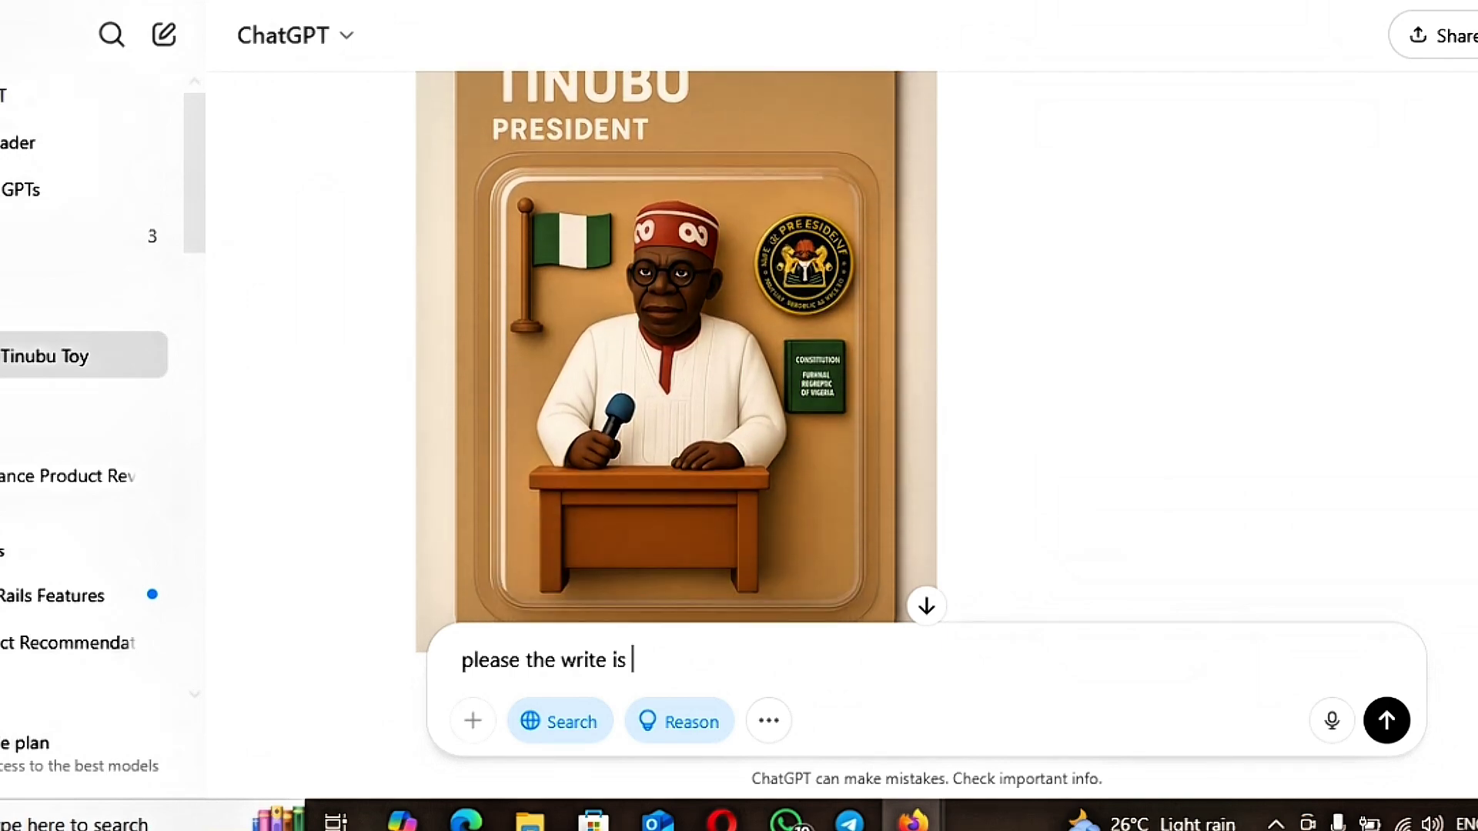
scroll(675, 348, "down", 3)
scroll(676, 346, "down", 3)
scroll(675, 347, "down", 2)
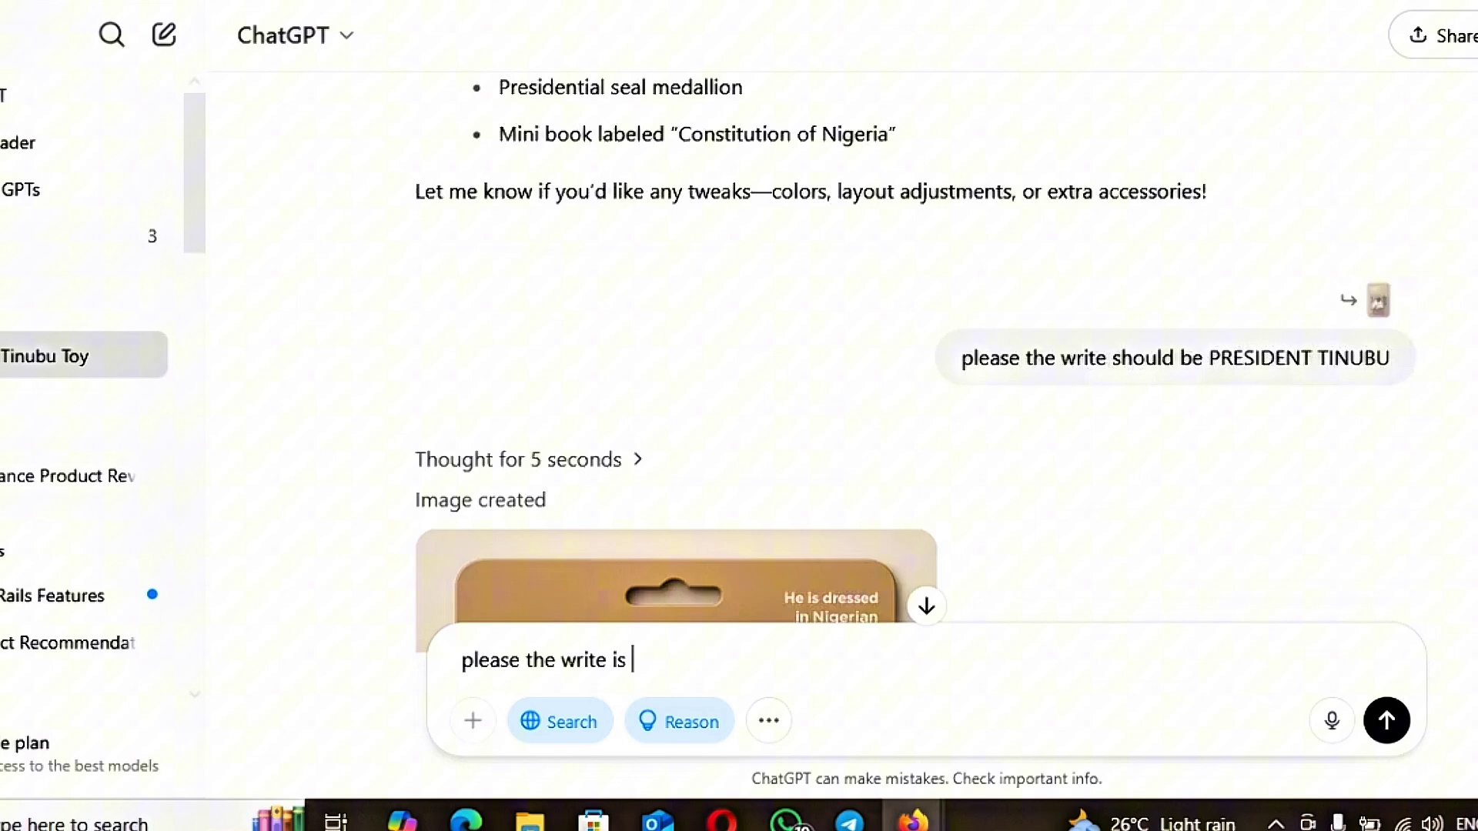
scroll(675, 347, "down", 2)
scroll(676, 346, "up", 1)
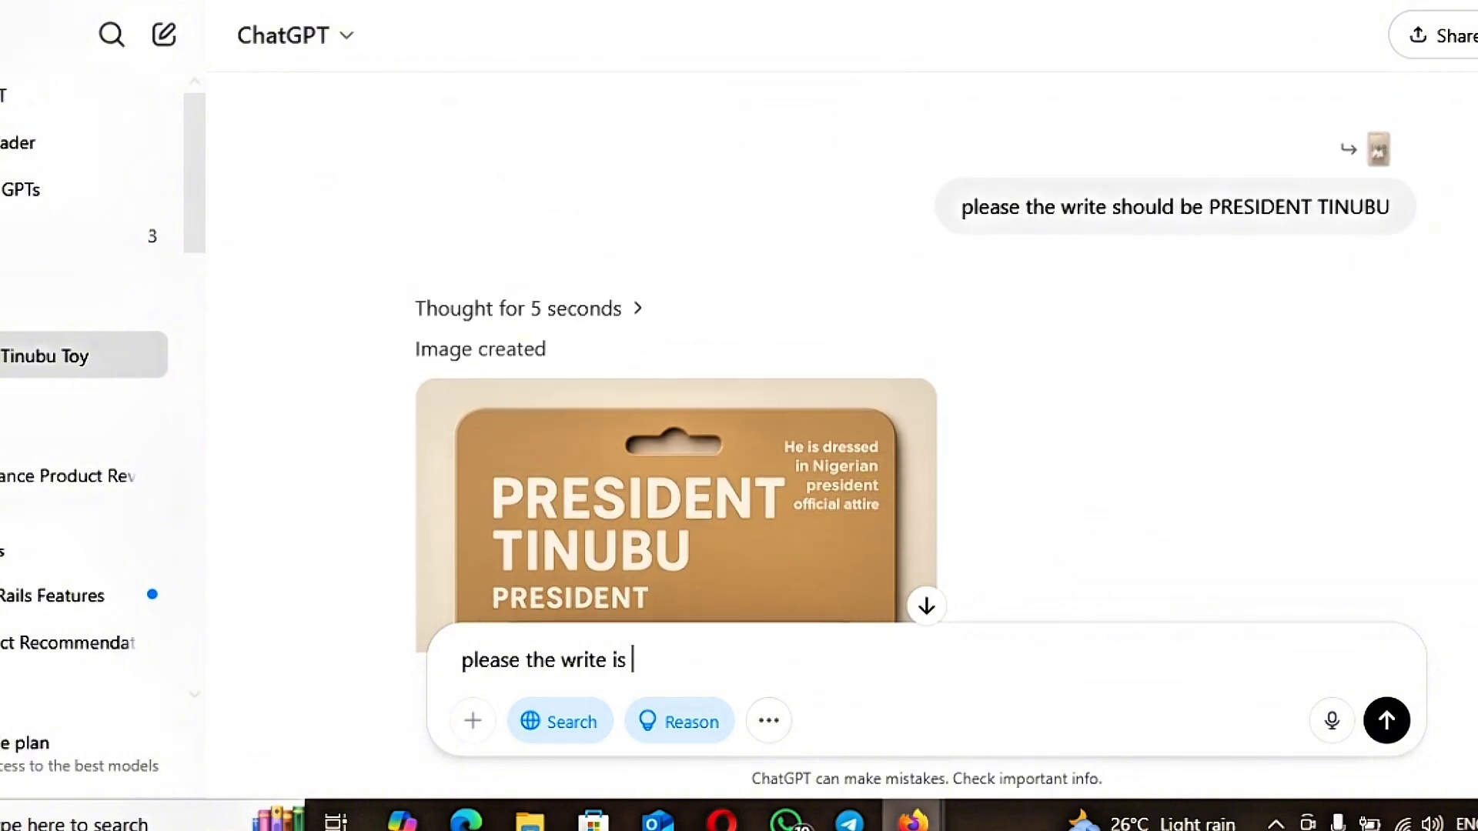
- Send the follow-up message and review the resulting SLEEKDIGITALS Creator blister-pack figure
left_click(1388, 721)
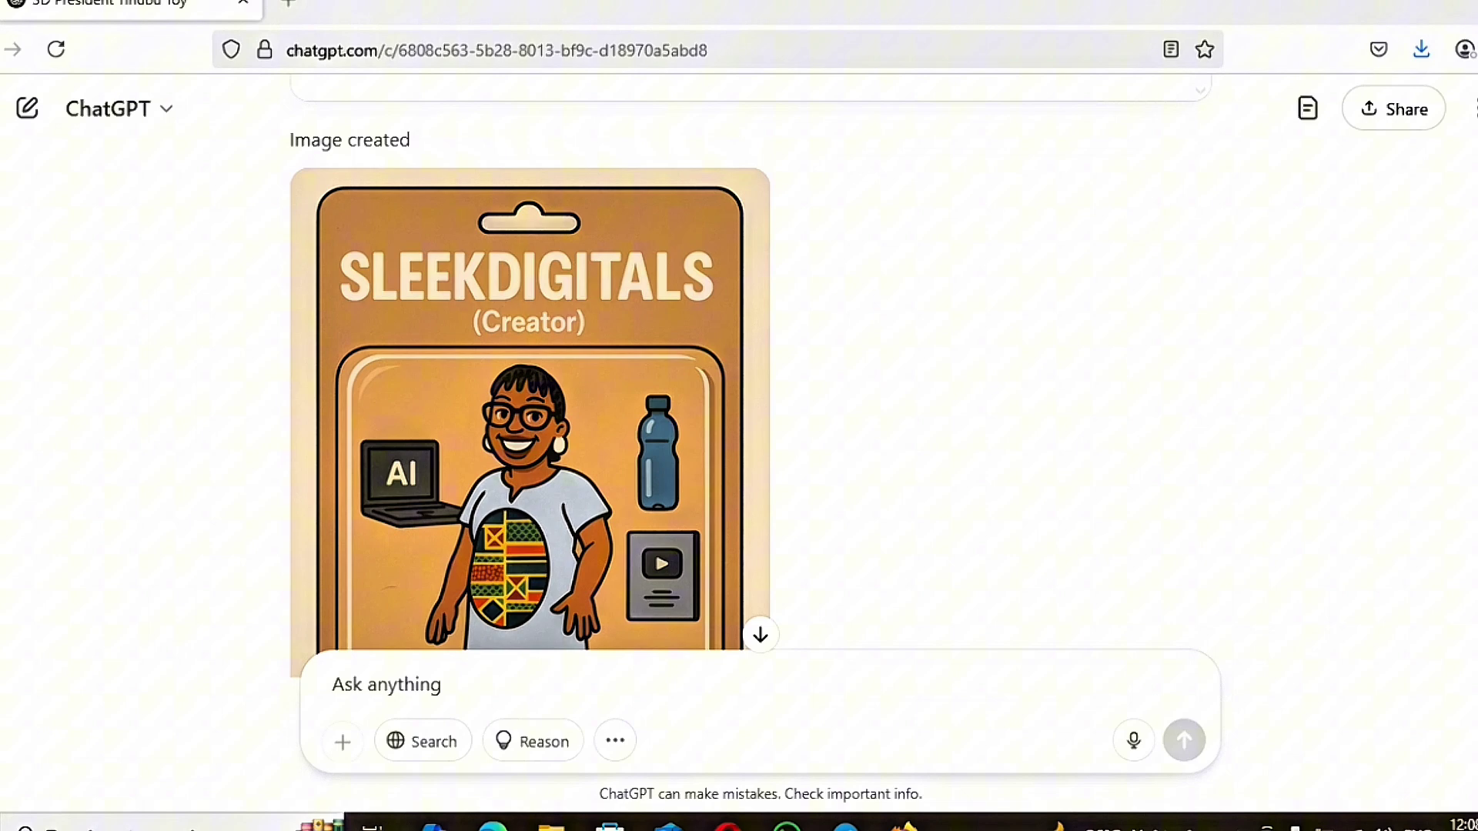
scroll(732, 345, "down", 1)
scroll(733, 346, "down", 1)
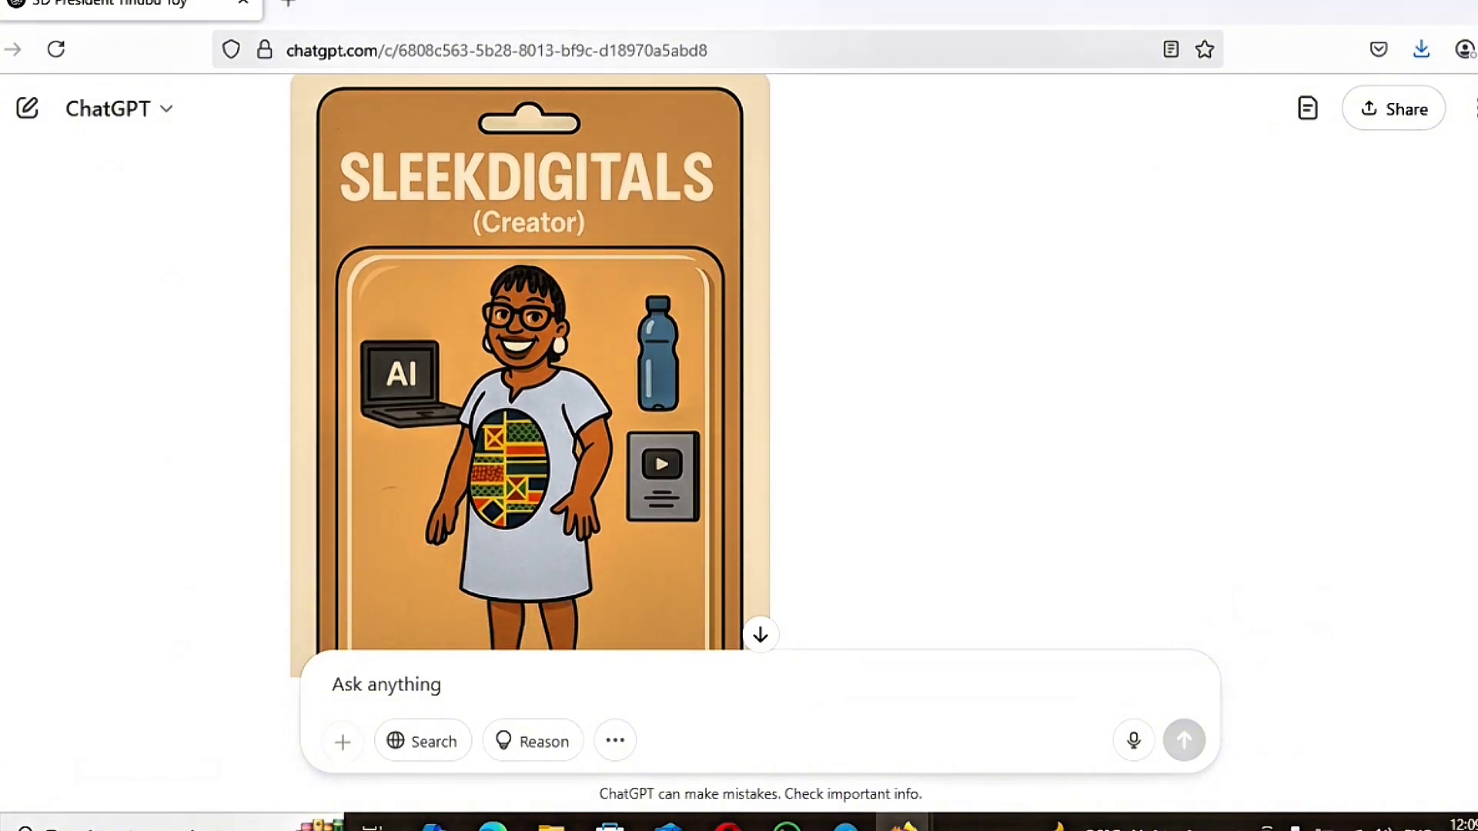
scroll(732, 346, "down", 1)
scroll(732, 345, "down", 1)
scroll(518, 377, "up", 1)
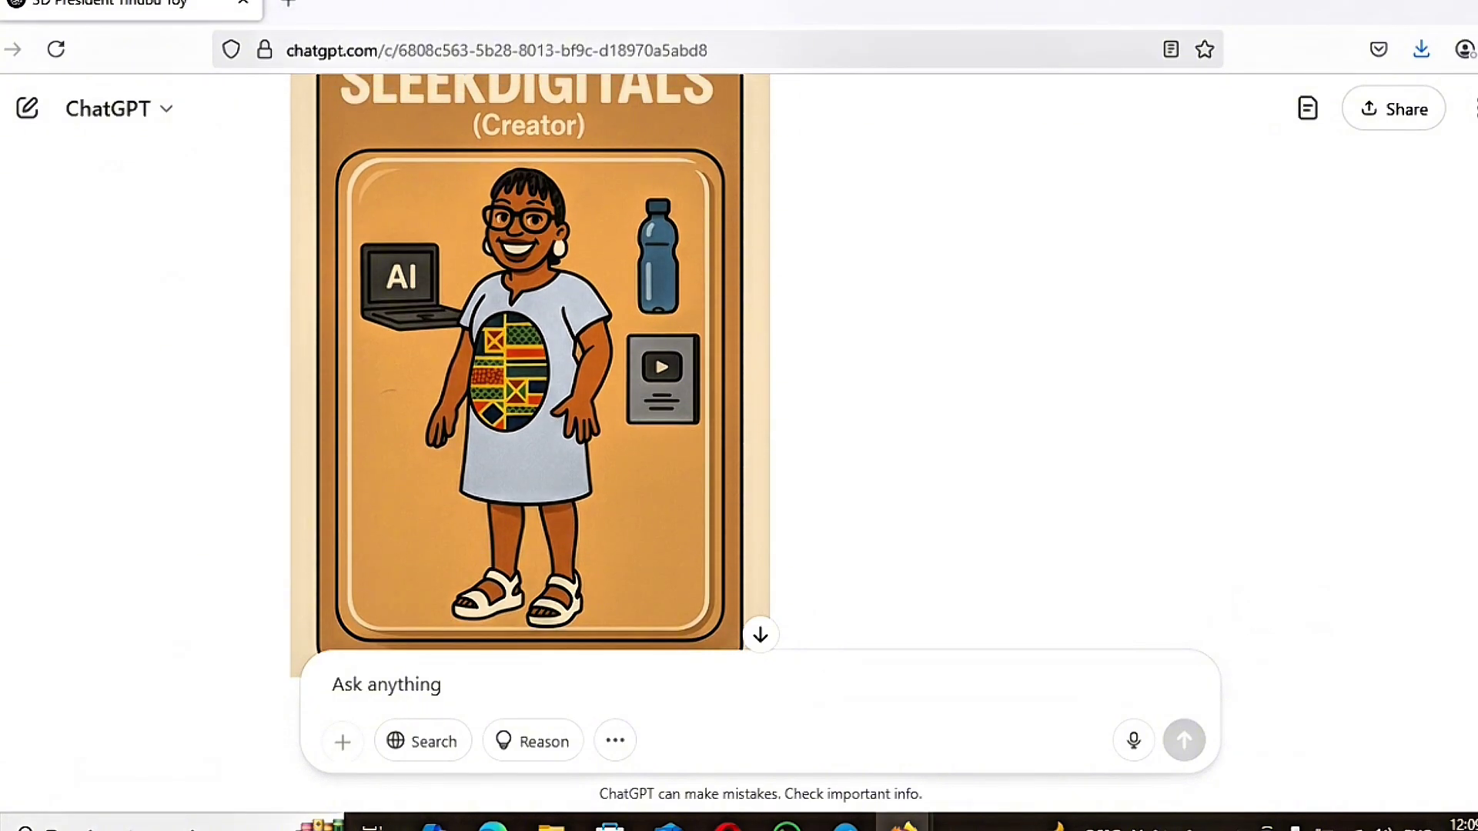
scroll(517, 377, "up", 1)
scroll(517, 377, "up", 1)
scroll(530, 371, "down", 1)
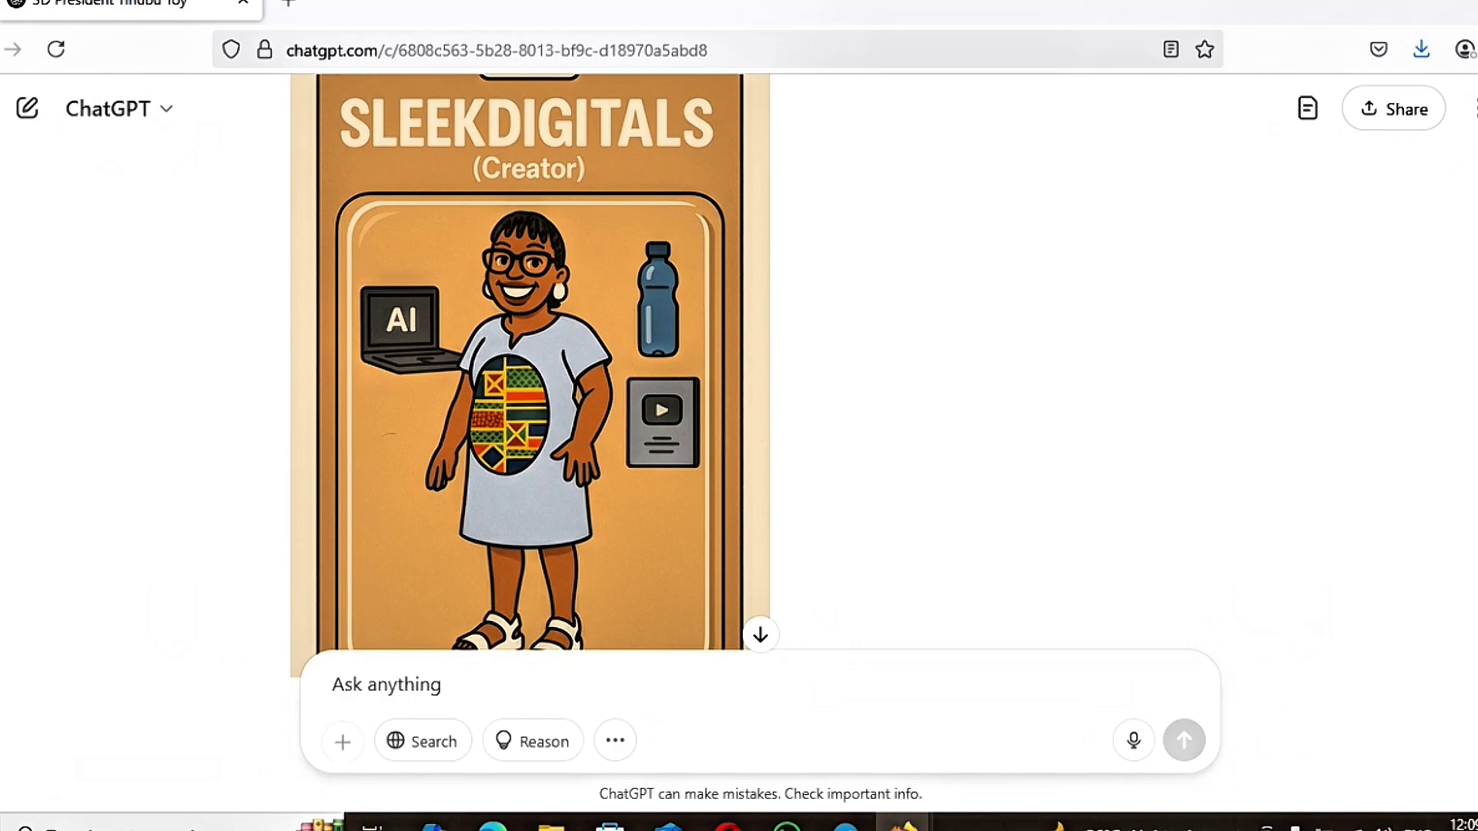
scroll(531, 369, "down", 3)
scroll(530, 370, "down", 1)
scroll(530, 370, "up", 1)
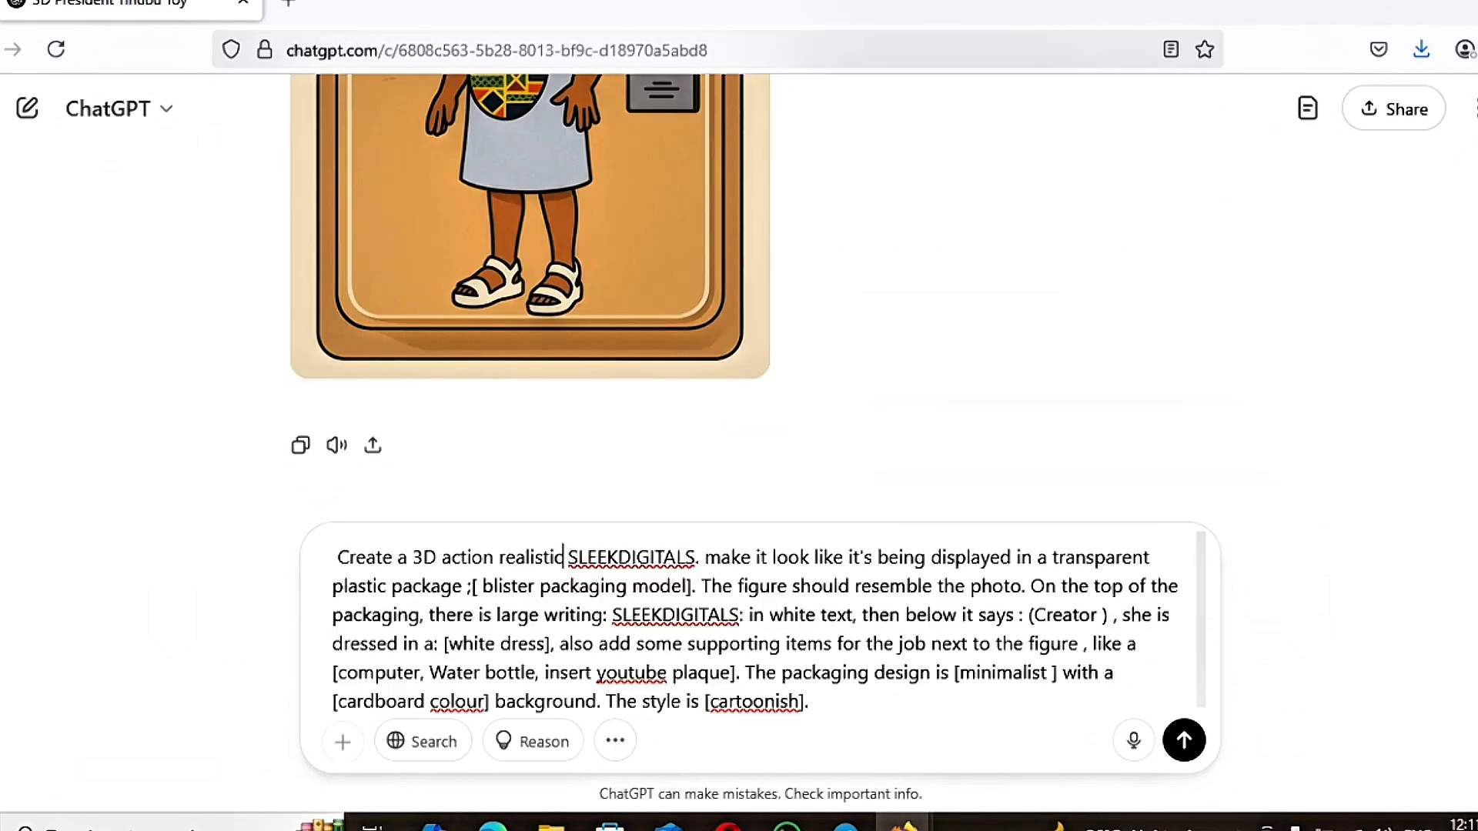
- Send the SLEEKDIGITALS 3D creator-figure blister-pack prompt to start a new image
scroll(530, 308, "up", 3)
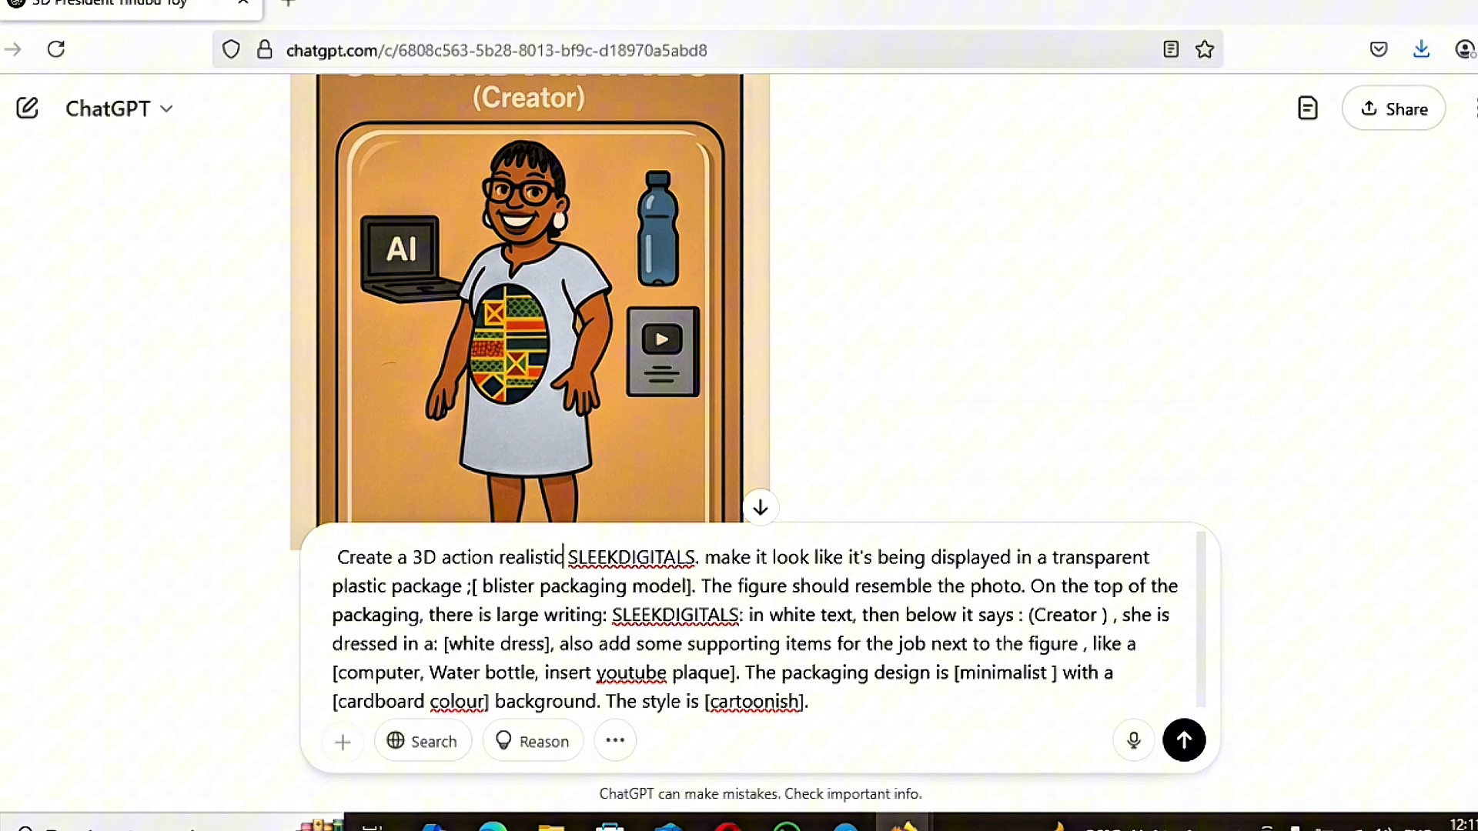
scroll(531, 308, "down", 1)
scroll(530, 309, "down", 2)
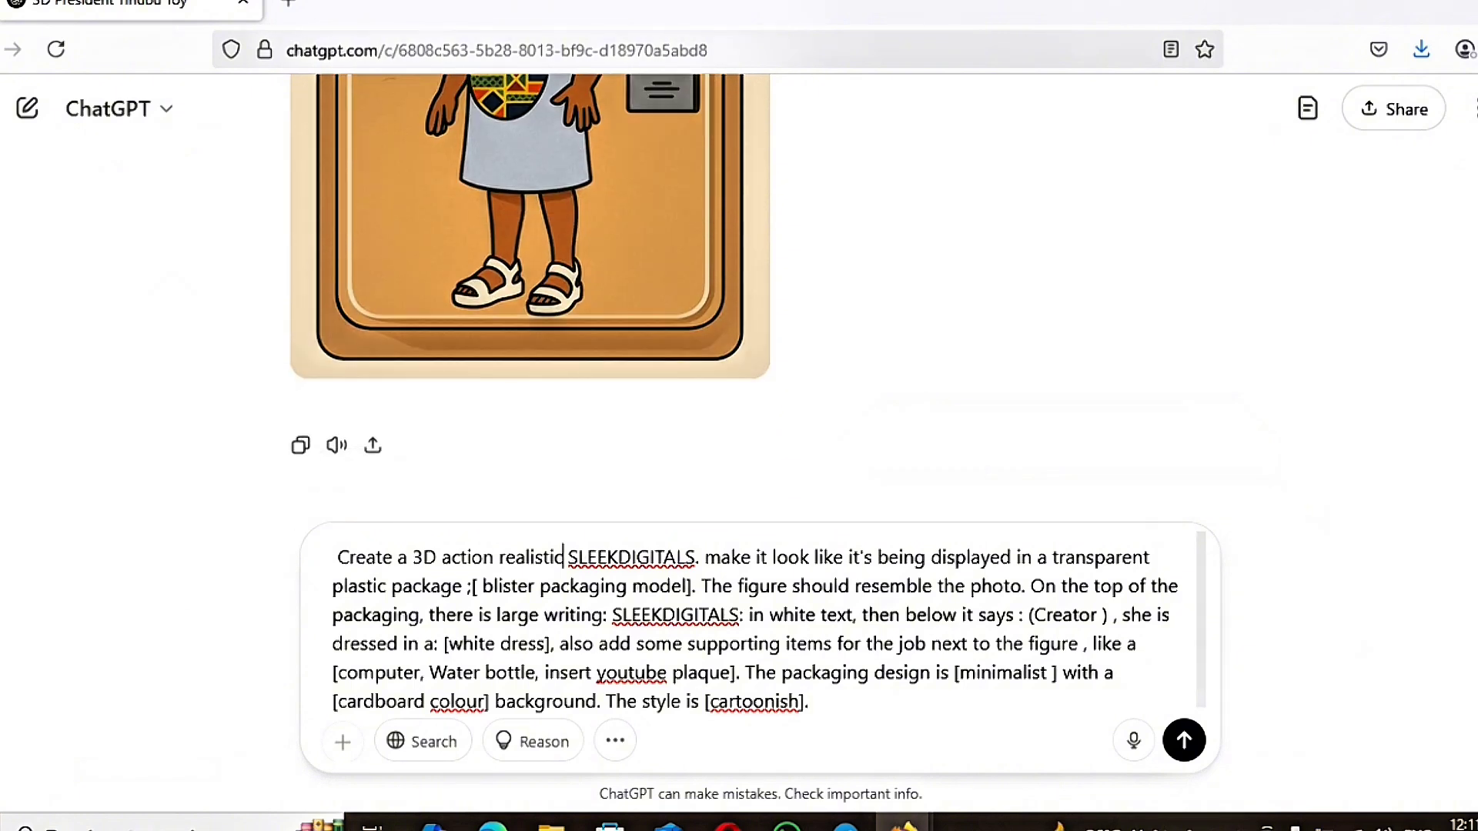
left_click(1186, 742)
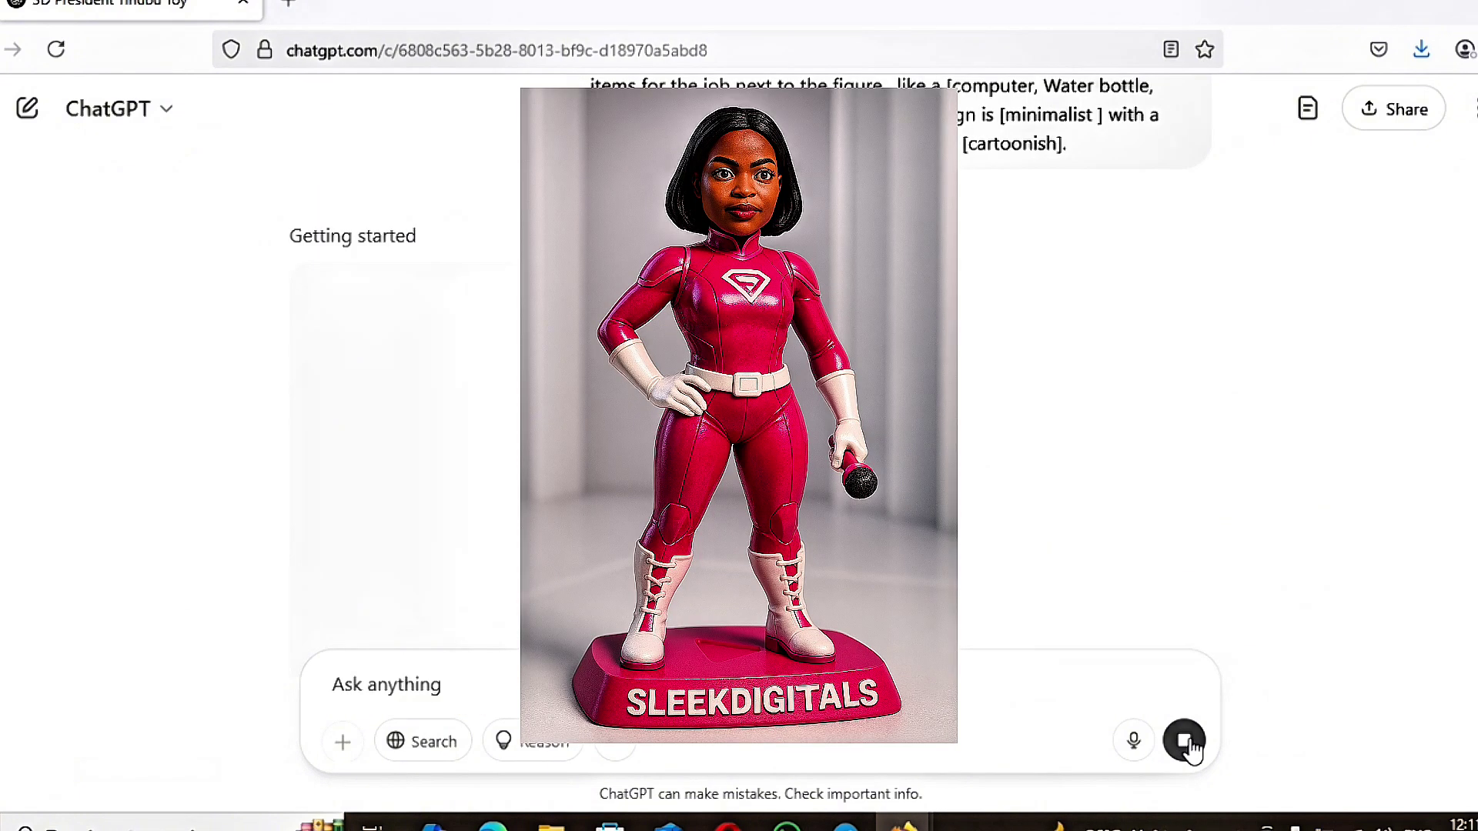